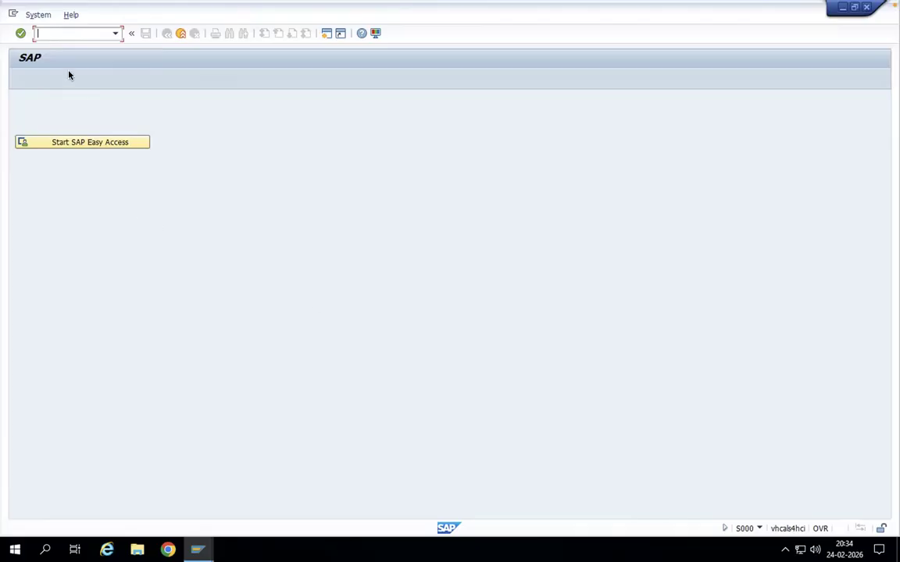
Step: Open material IM-4 in transaction MM02 with its Basic Data 1 view
text(/nmm02)
key(Return)
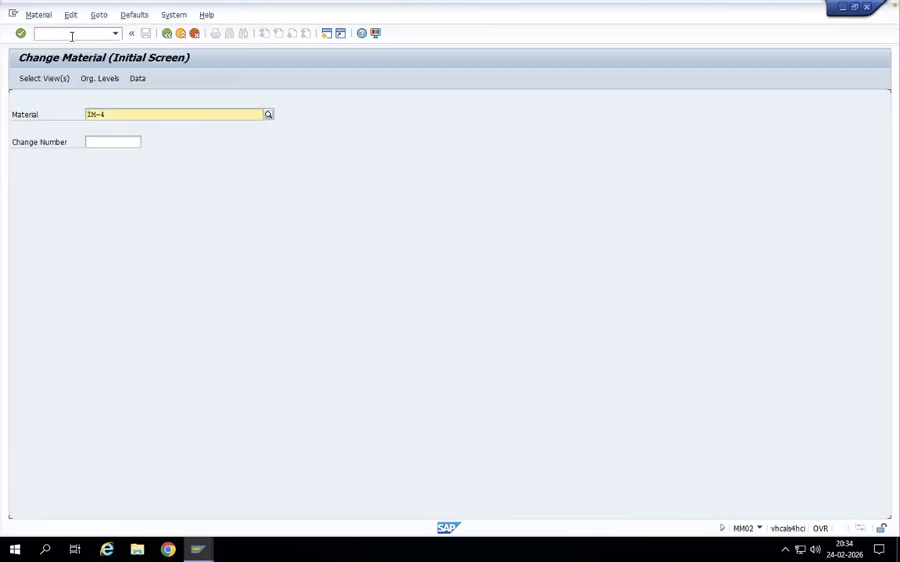
click(108, 116)
key(Return)
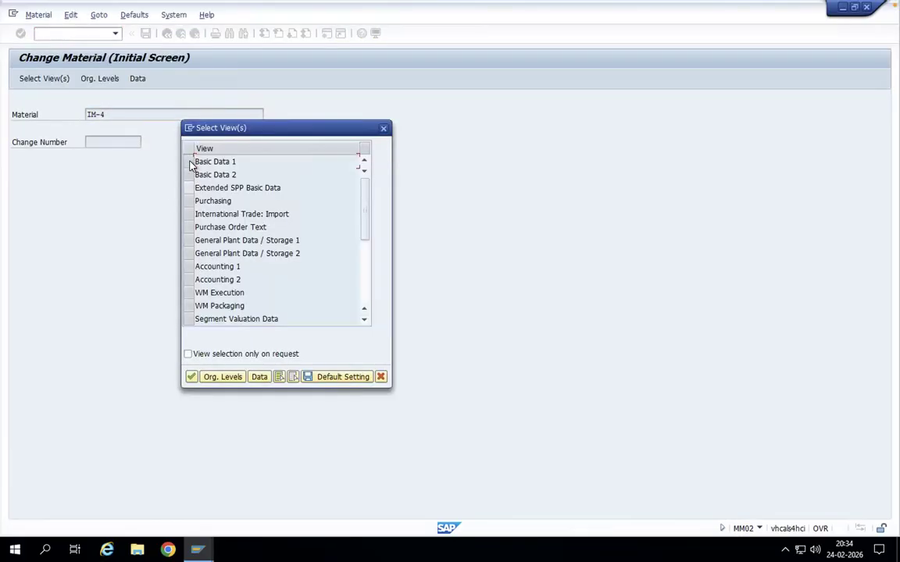
click(190, 161)
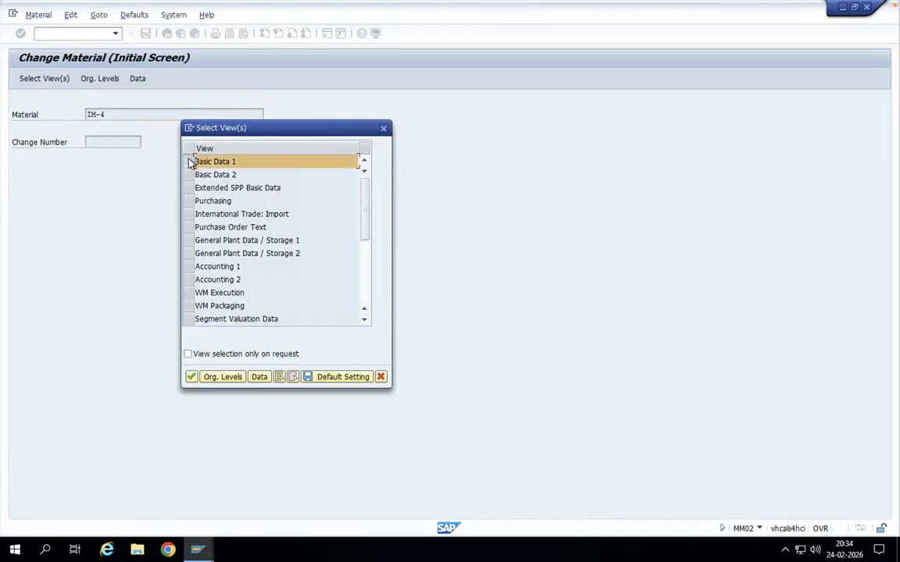
key(Return)
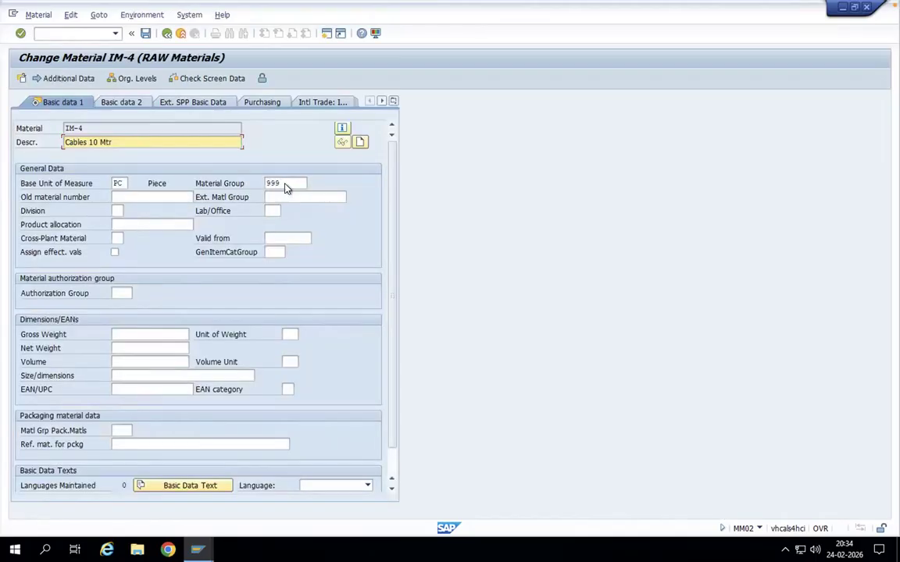
Step: Browse the available material groups for IM-4 and search the list for 999
click(287, 183)
key(F4)
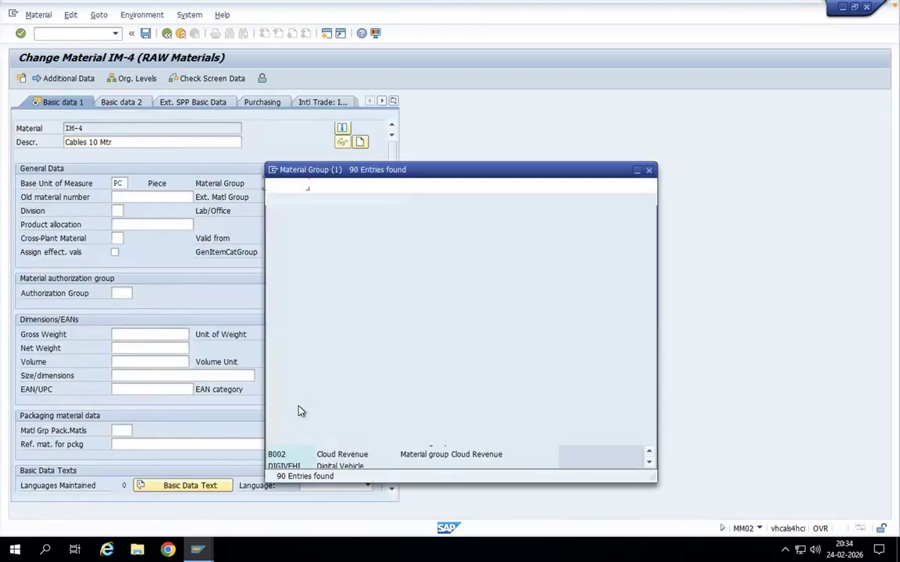
scroll(336, 435, down, 1)
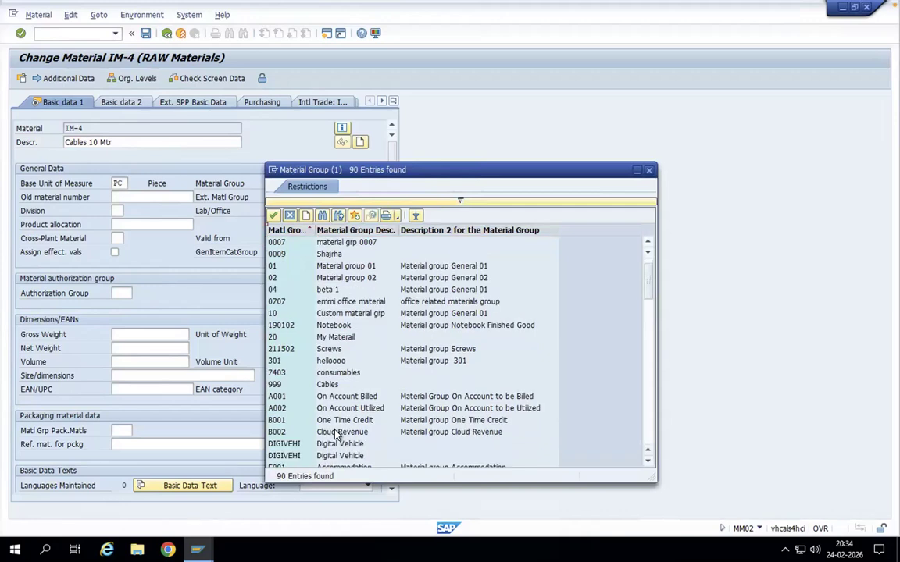
scroll(336, 435, down, 20)
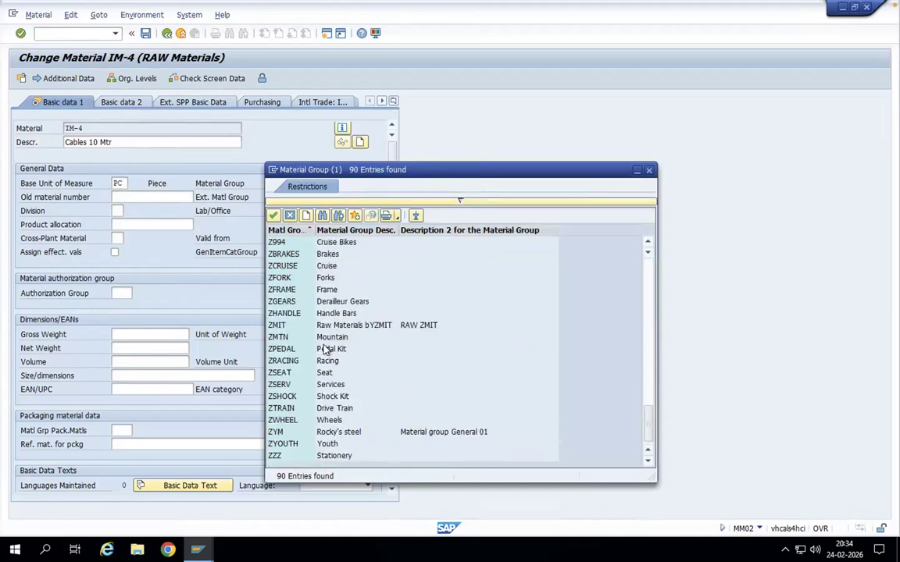
scroll(397, 325, up, 2)
drag(651, 418, 651, 391)
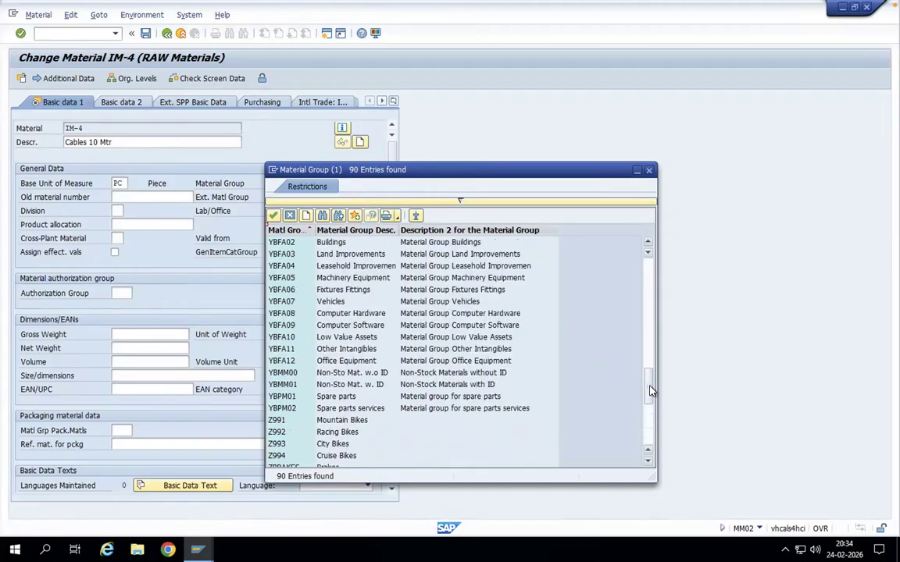
click(338, 215)
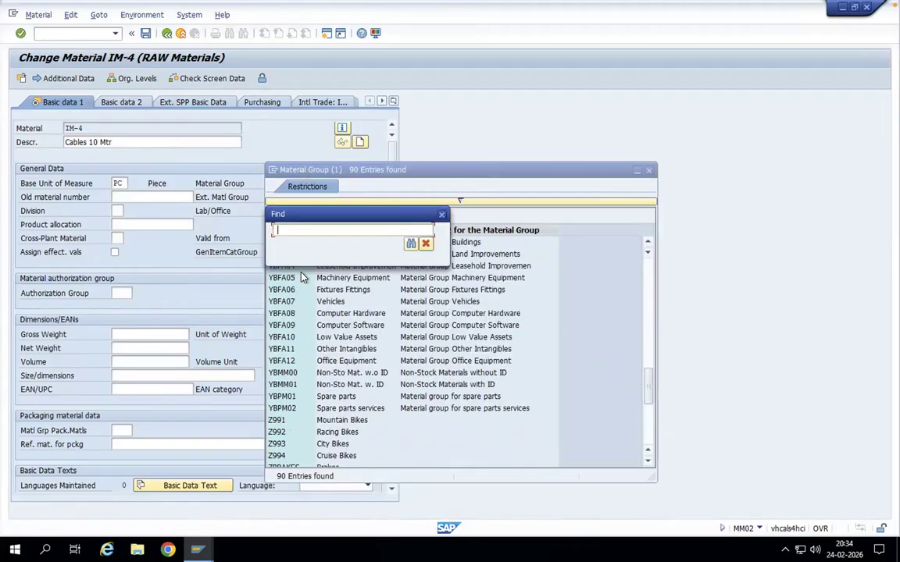
text(999)
key(Return)
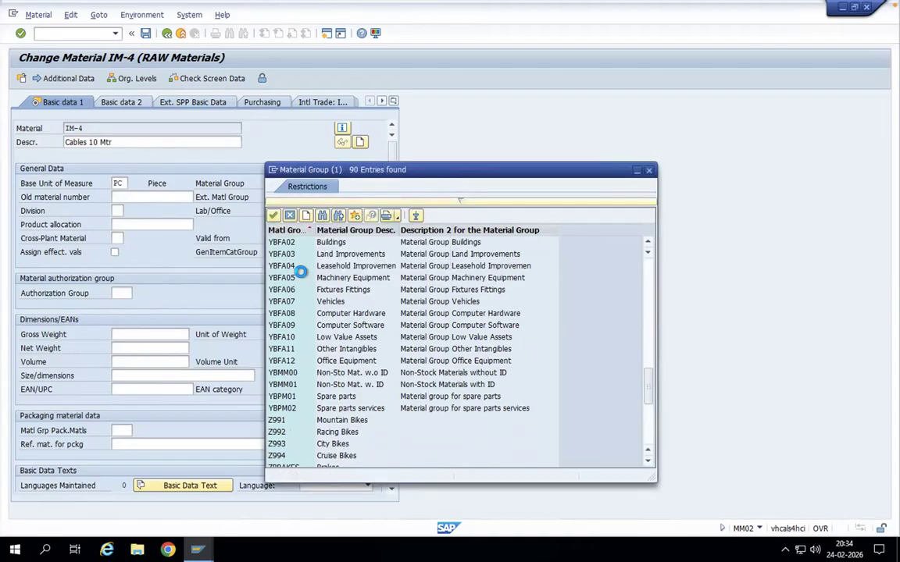
key(Return)
Step: Reopen the material group value list and choose 999 (Cables) for IM-4
click(312, 183)
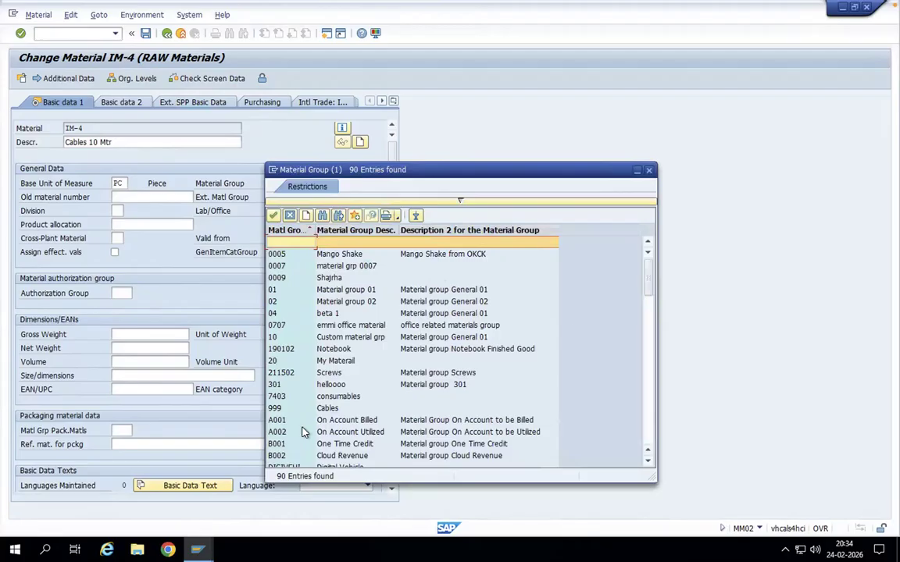
click(278, 408)
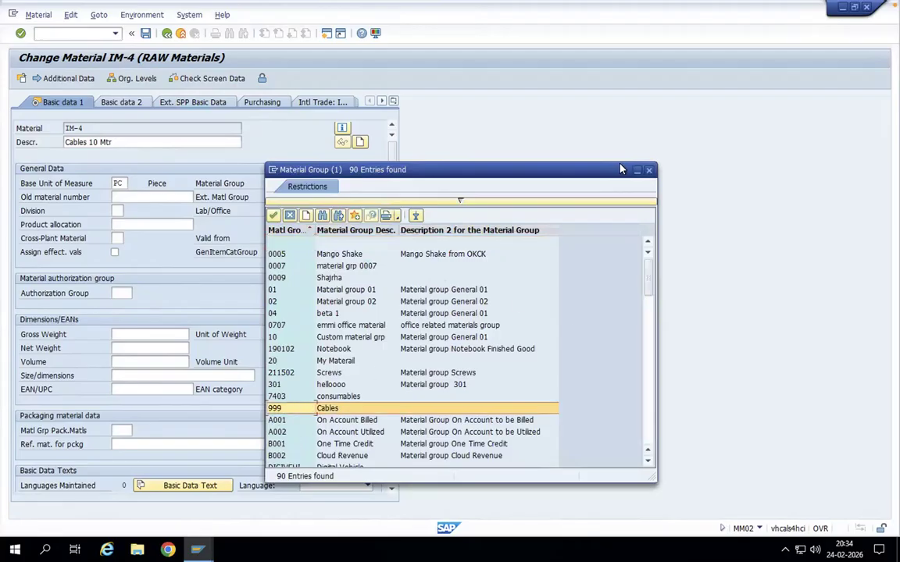
key(Return)
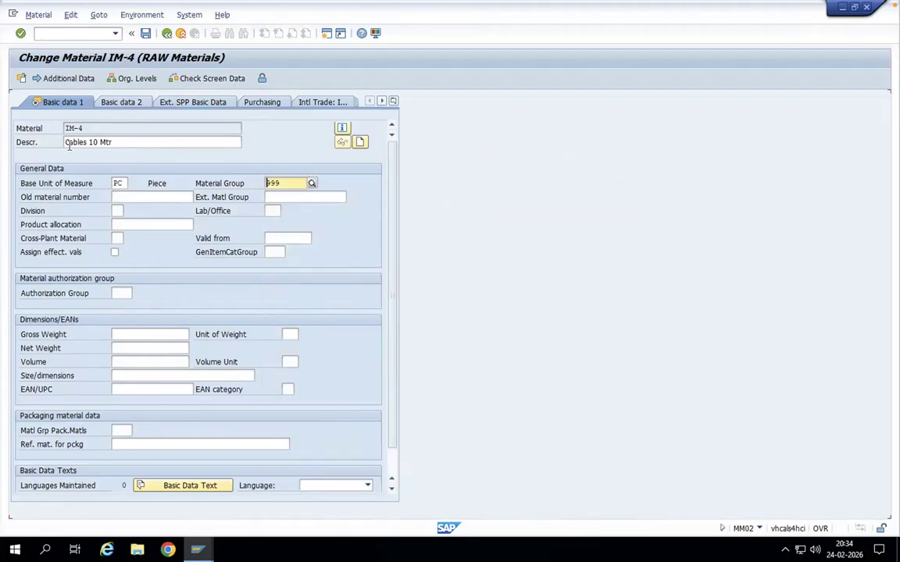
click(117, 142)
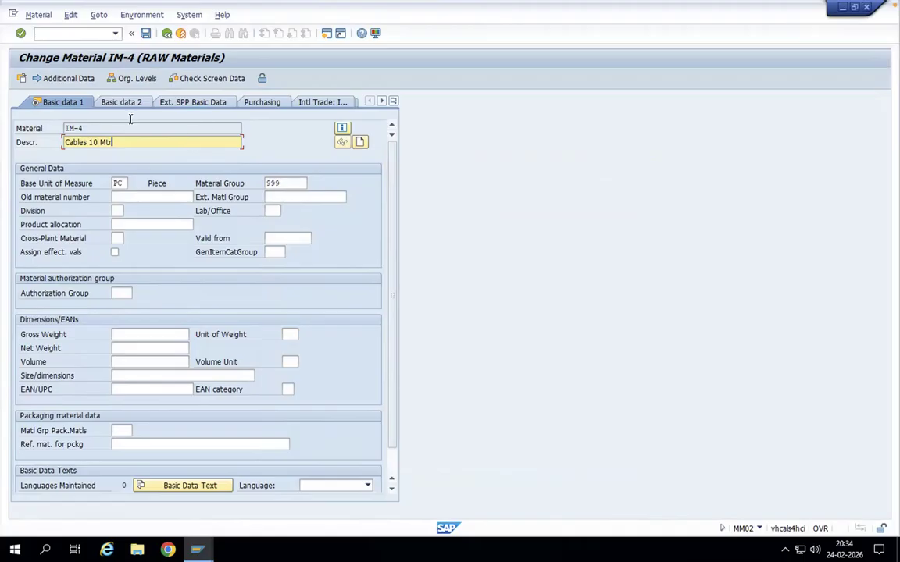
Step: Start transaction ME12 and enter the supplier number of Sony India Limited for material IM-4
click(95, 34)
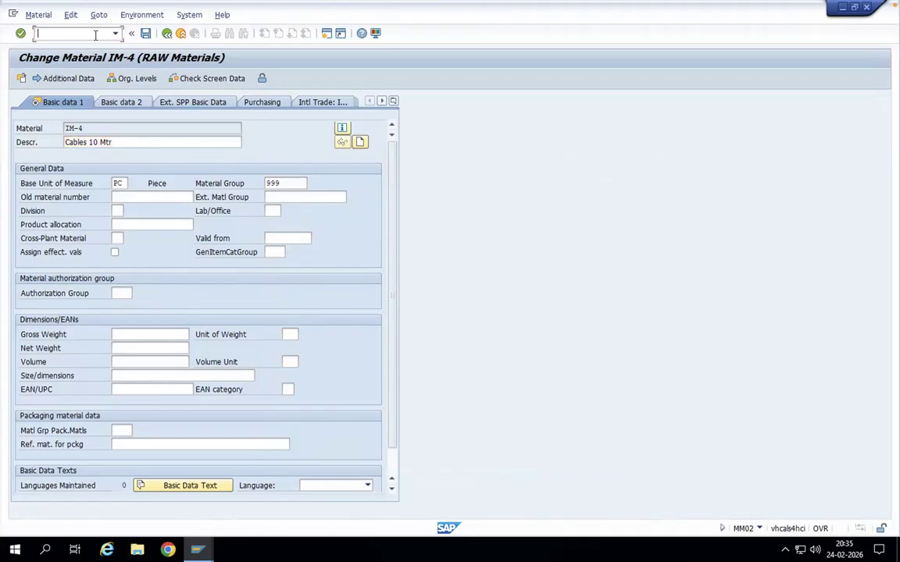
text(/nme12)
key(Return)
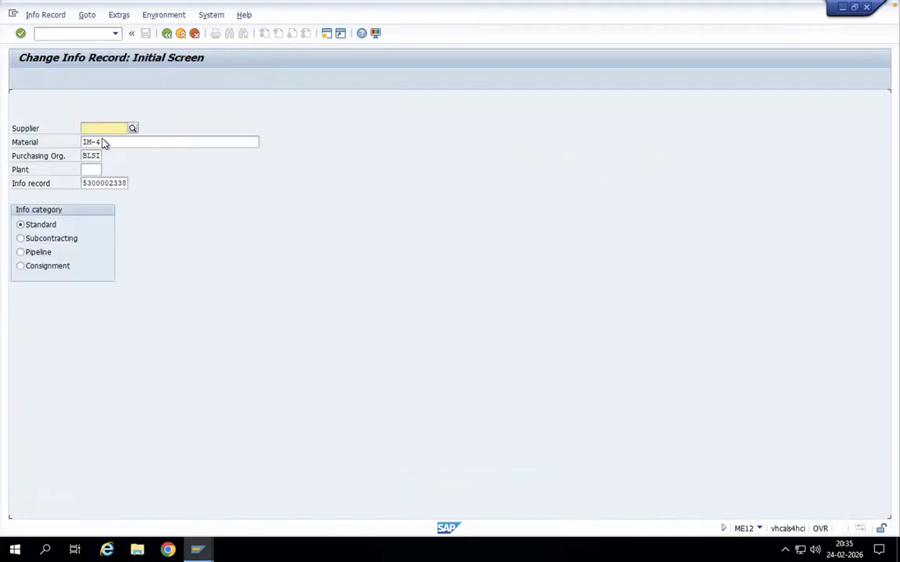
click(112, 129)
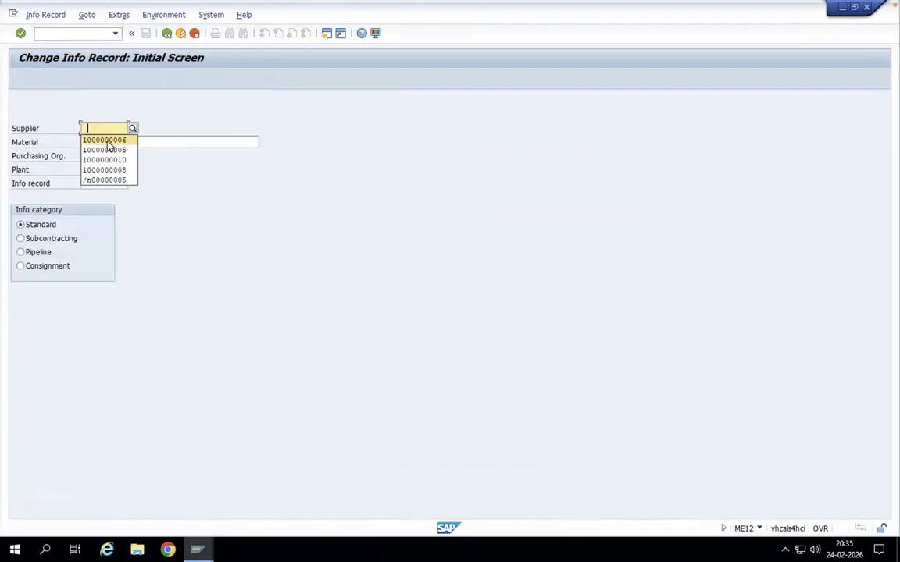
click(109, 141)
Step: Clear the info record number, set plant BLSI and open the purchasing organization data to check the net price
drag(83, 182, 159, 181)
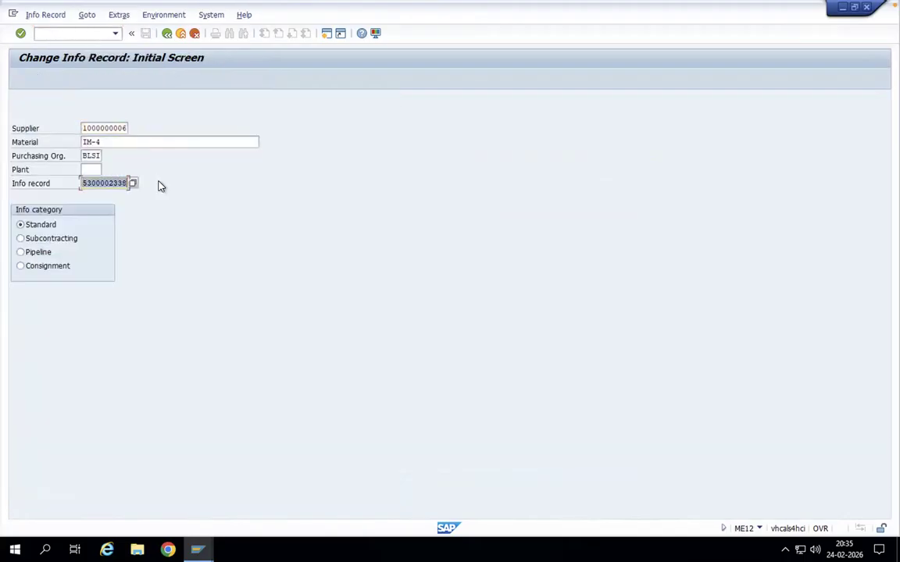
key(Delete)
click(94, 169)
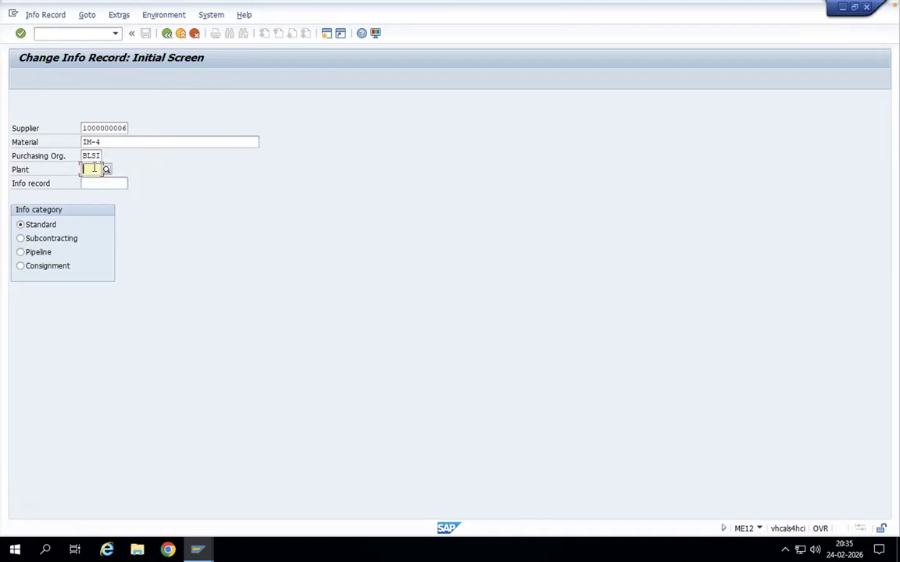
click(91, 178)
key(Return)
key(Return)
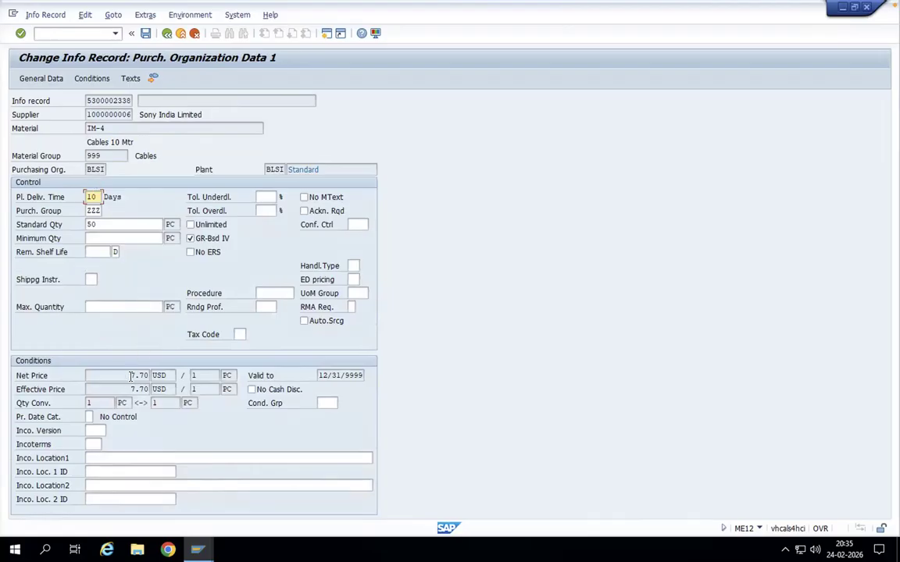
drag(131, 376, 164, 376)
Step: Start creating a contract in transaction ME31K with Sony India Limited's number as the supplier
click(79, 35)
text(/nme31k)
key(Return)
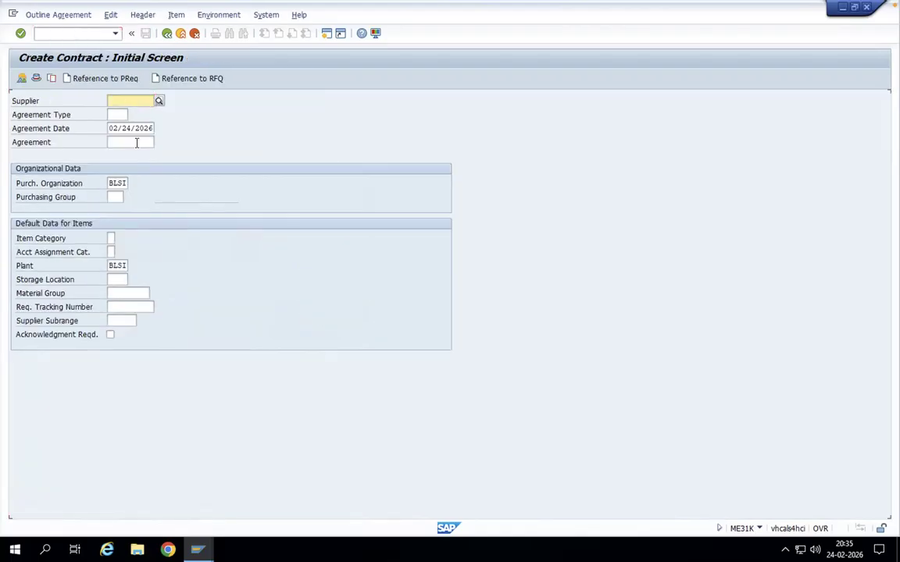
click(141, 101)
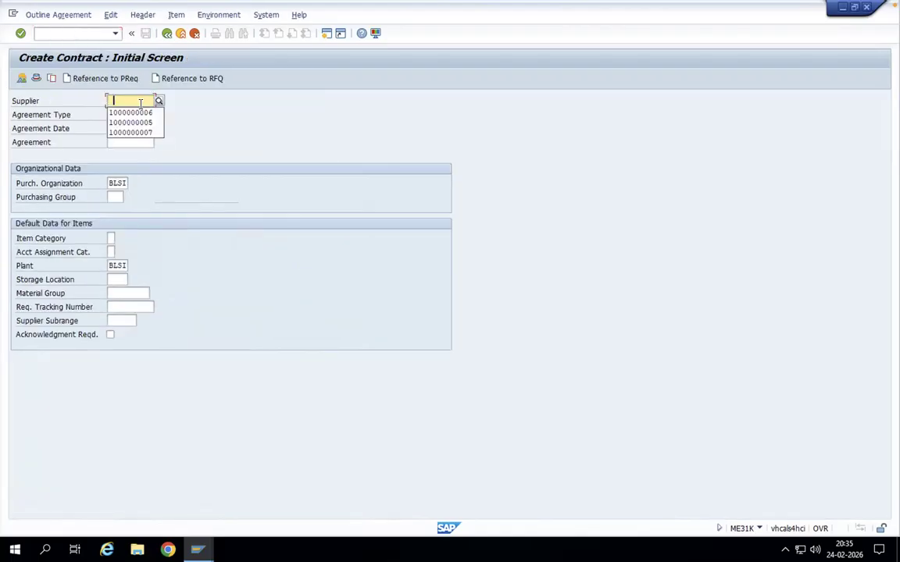
click(129, 114)
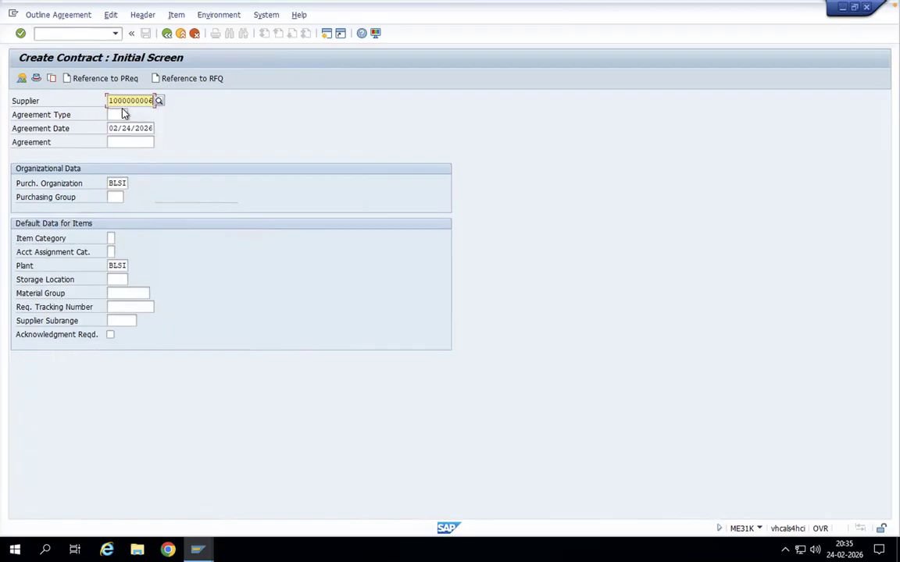
Step: Set the contract's agreement type to WK and purchasing group to ZZZ, continuing to the header data
click(127, 115)
click(132, 116)
double_click(144, 228)
click(119, 196)
text(ZZZ)
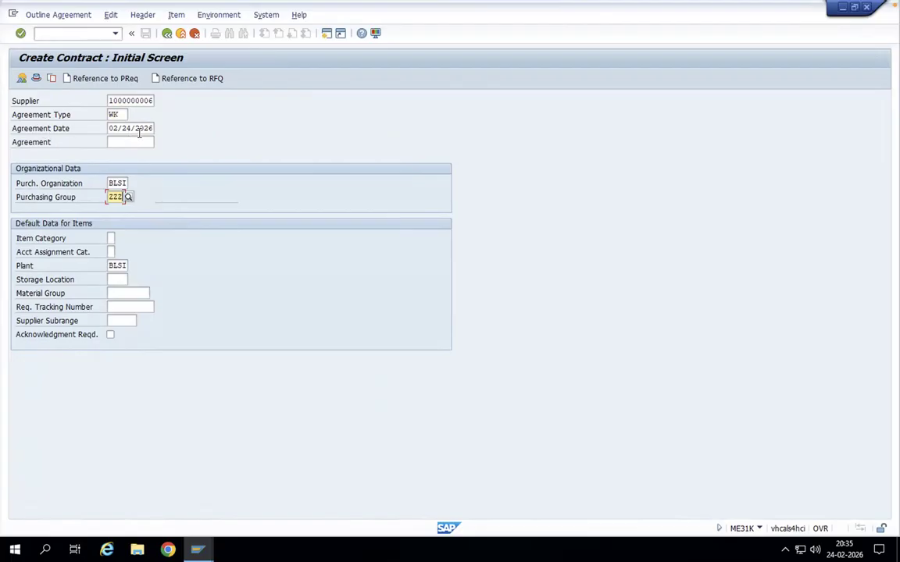
key(Return)
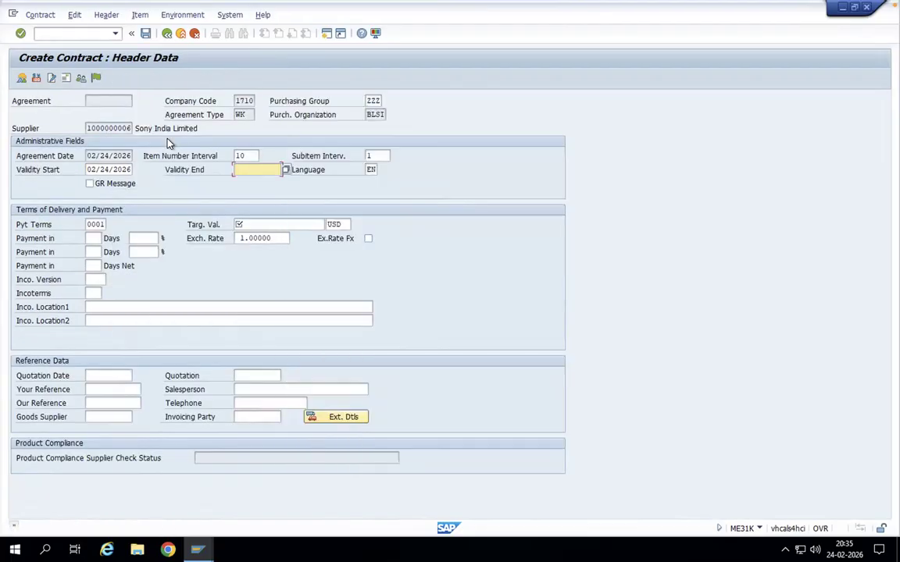
Step: Set the contract's validity end to 12/31/2026 and target value to 5000 USD, continuing to the item overview
click(243, 168)
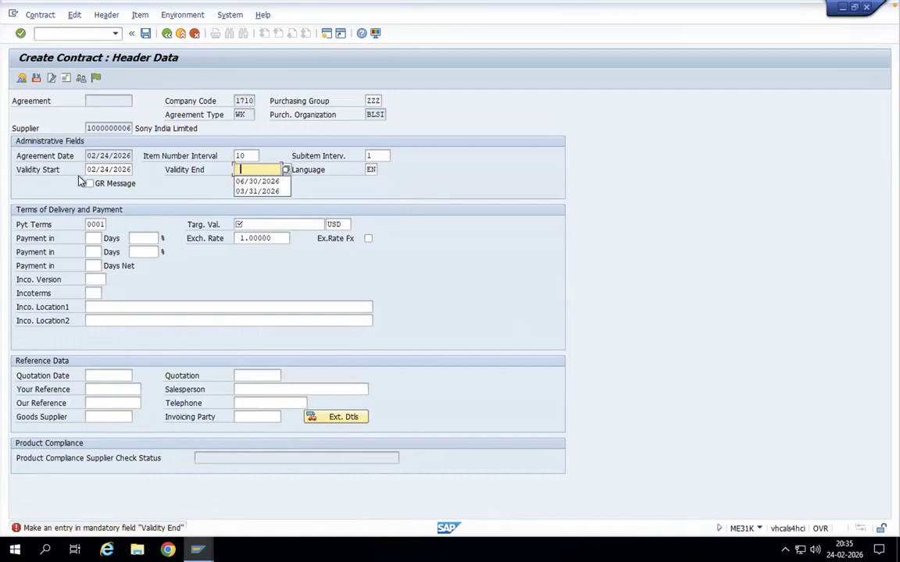
drag(88, 170, 246, 170)
click(245, 169)
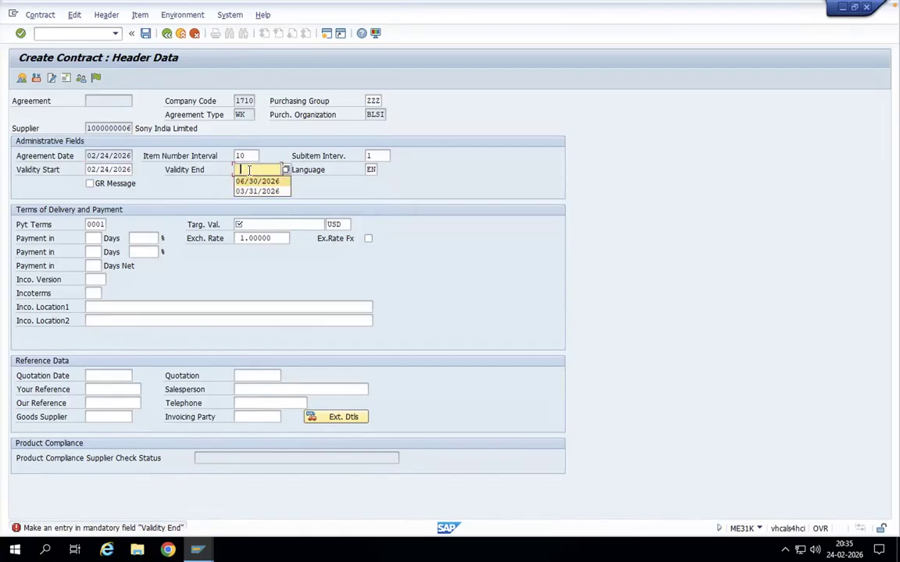
click(245, 169)
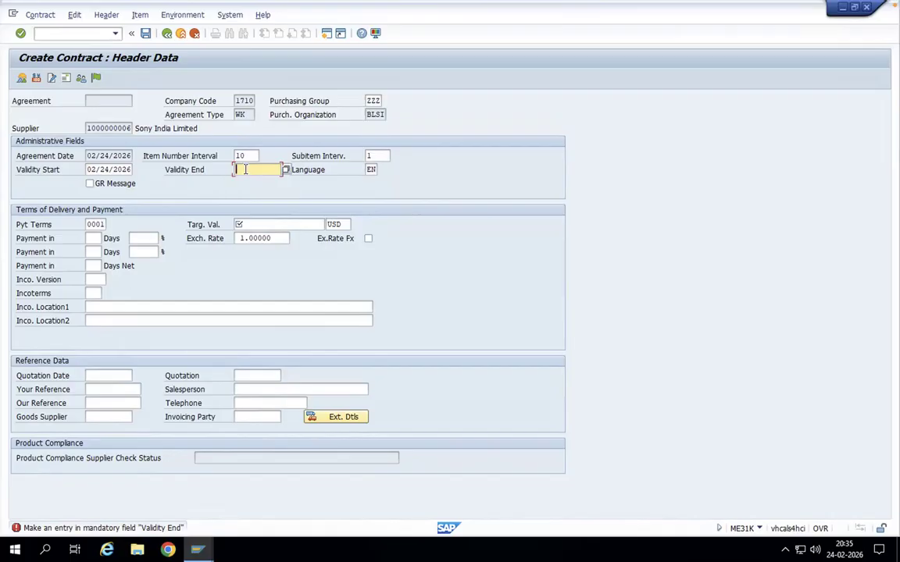
text(12/31/2026)
click(255, 223)
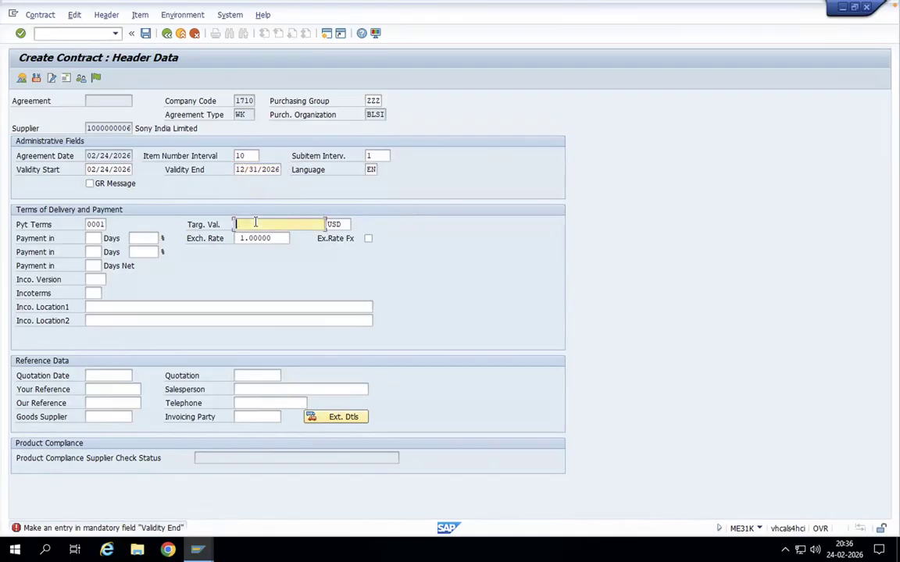
text(5000)
key(Return)
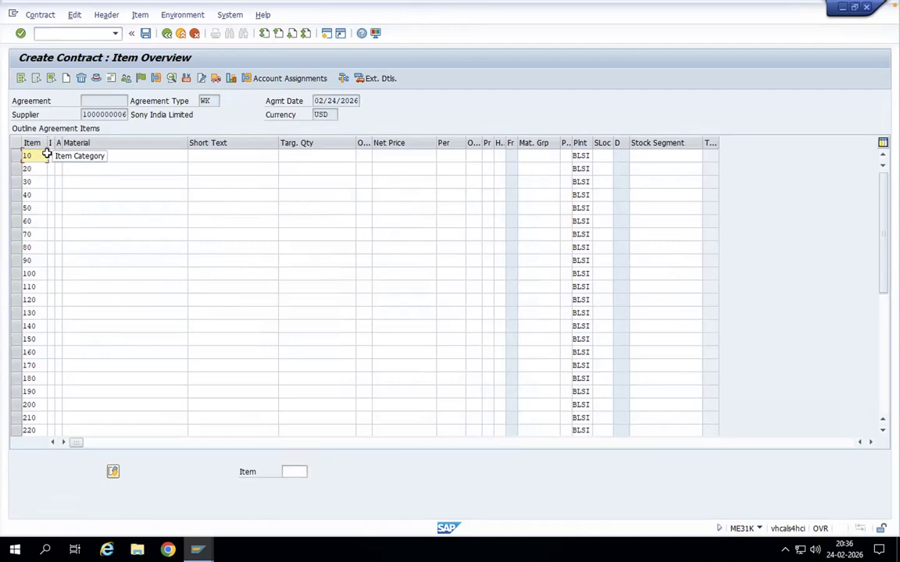
Step: Assign item category W (Material group) to contract item 10
click(51, 156)
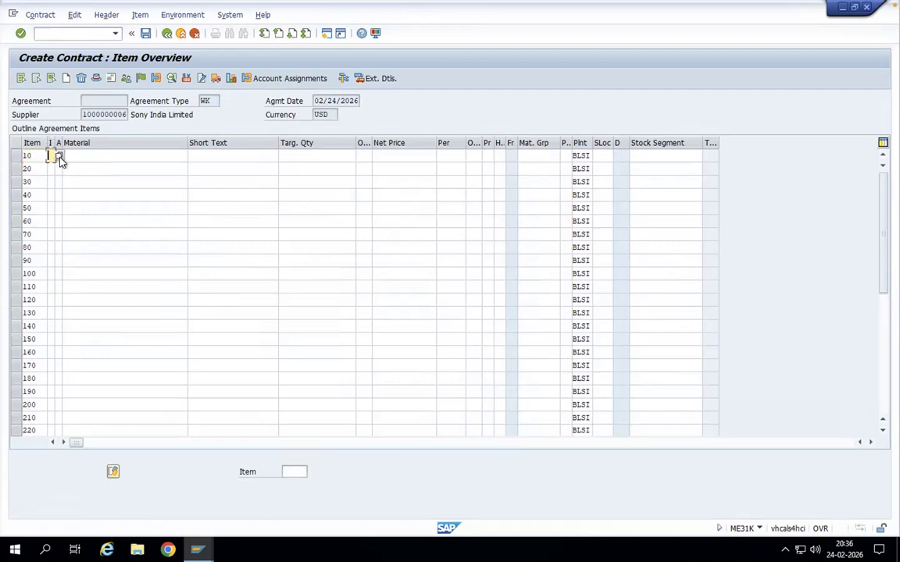
click(59, 157)
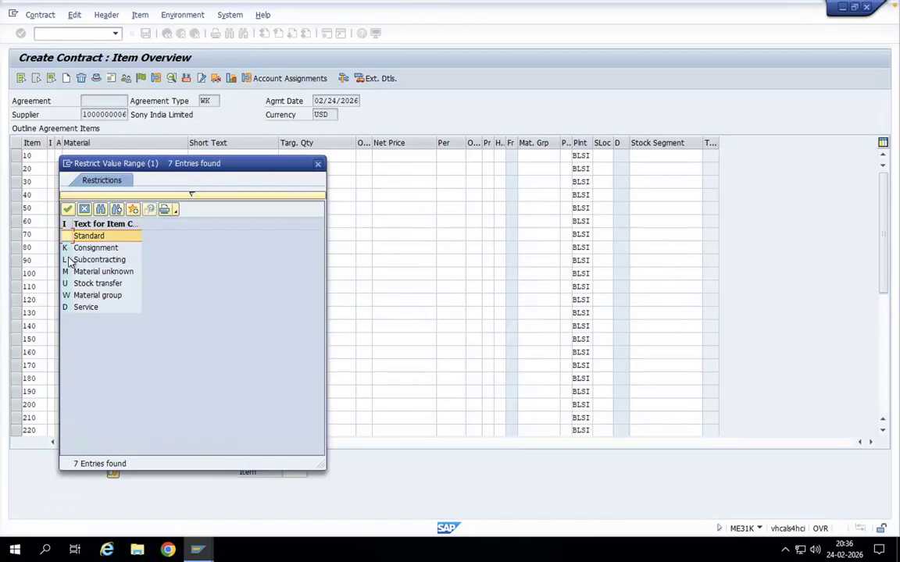
click(69, 298)
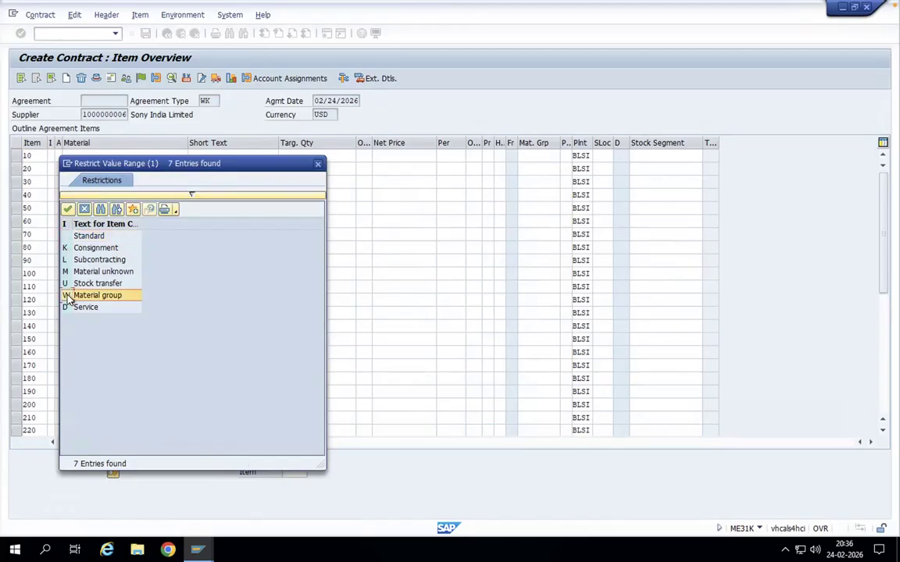
double_click(84, 300)
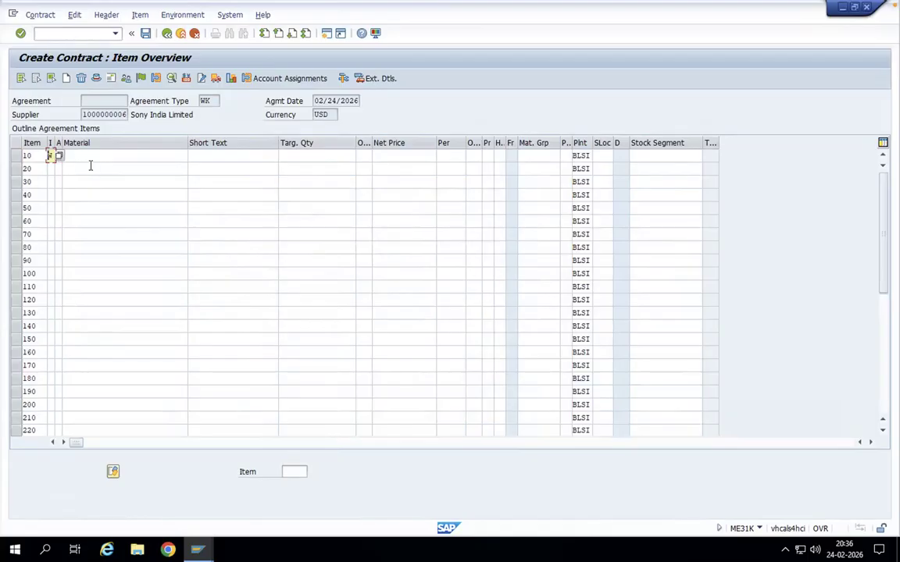
key(Return)
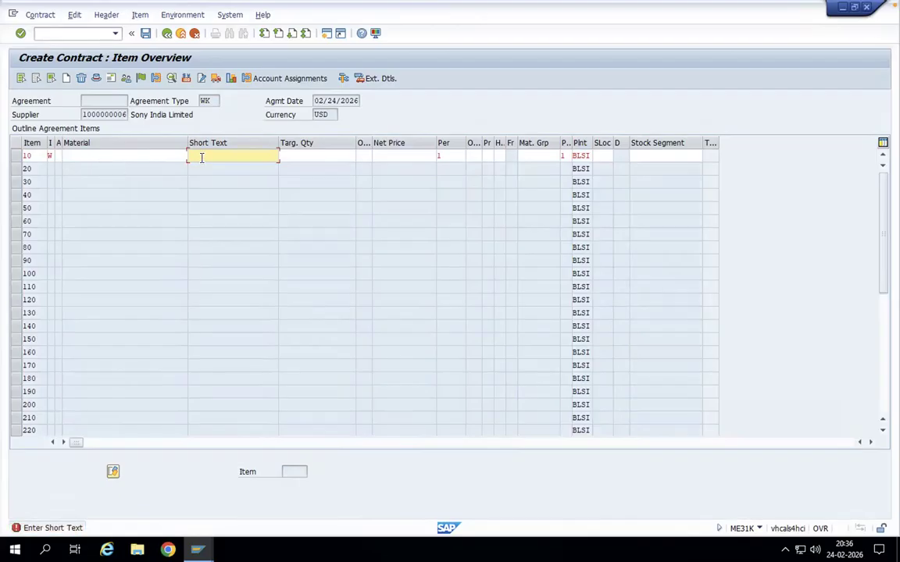
Step: Give contract item 10 the short text Cables and material group 999, and save the contract
text(Cables)
key(Return)
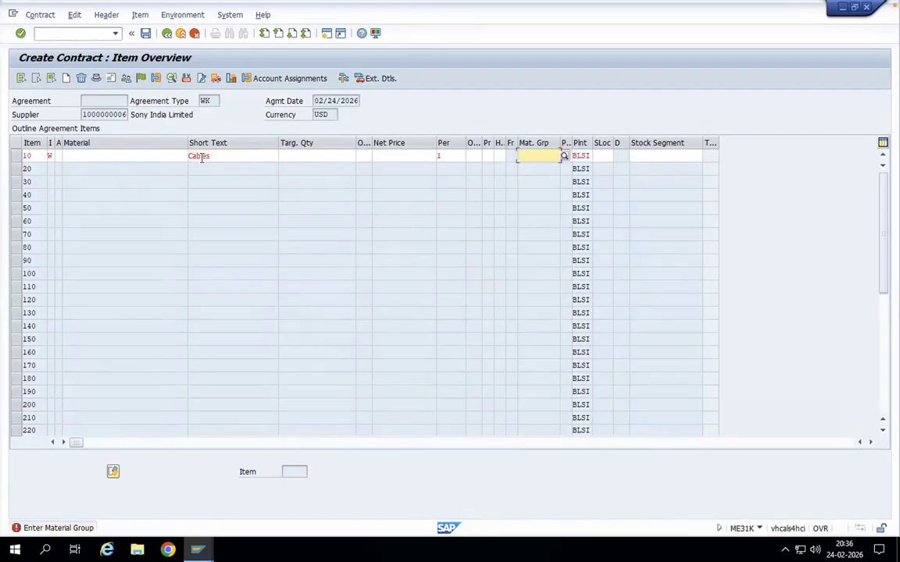
text(999)
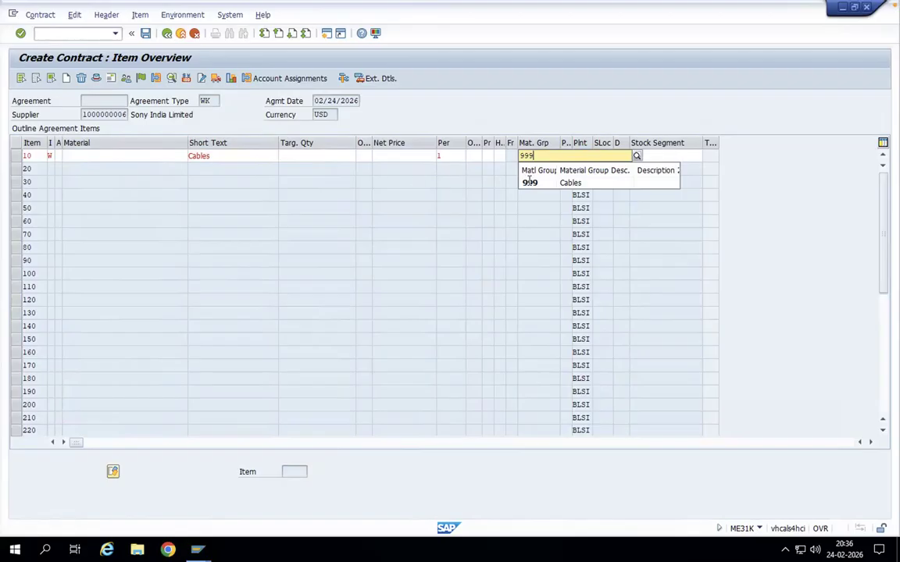
click(530, 181)
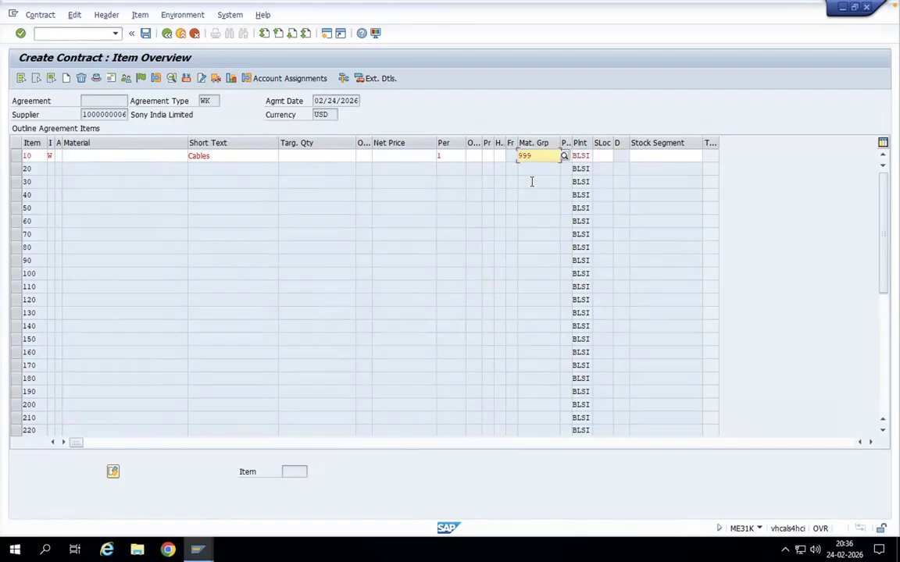
key(Return)
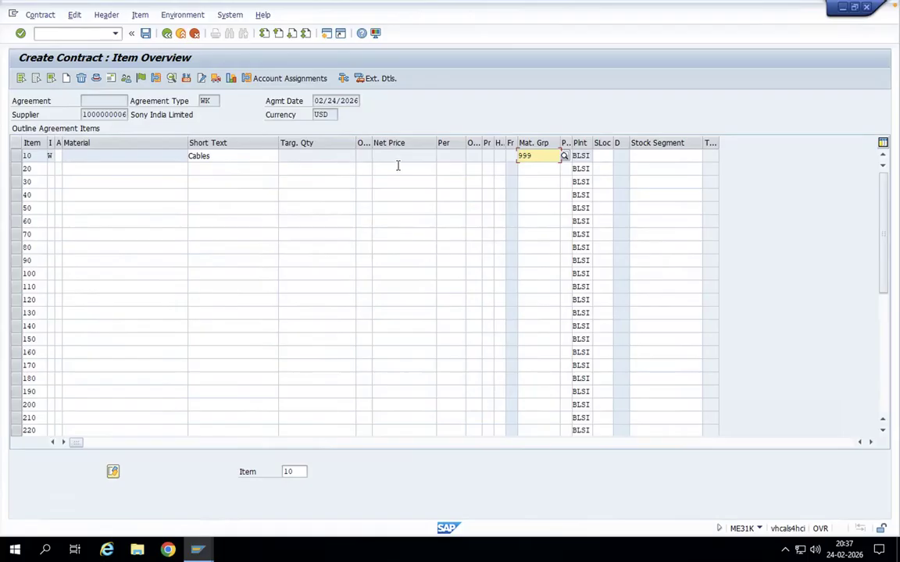
click(146, 35)
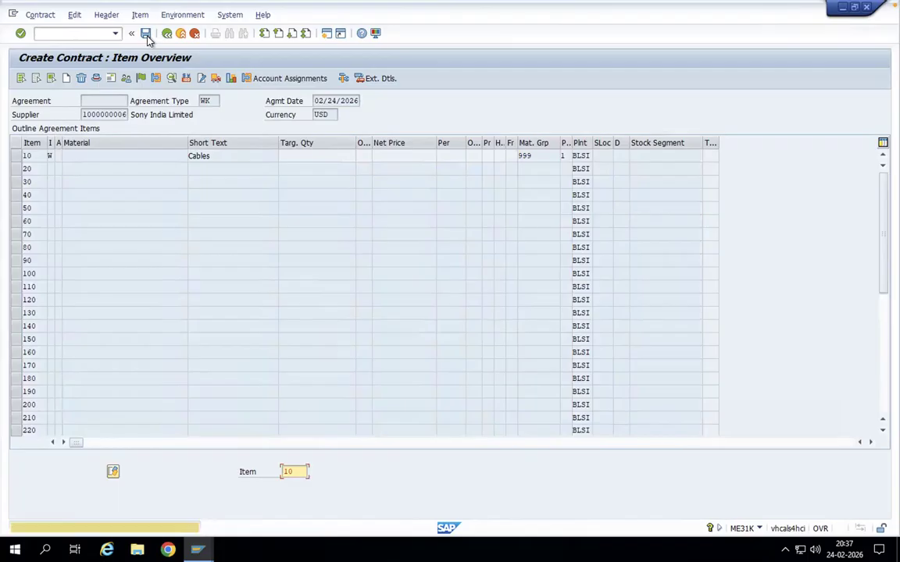
click(146, 35)
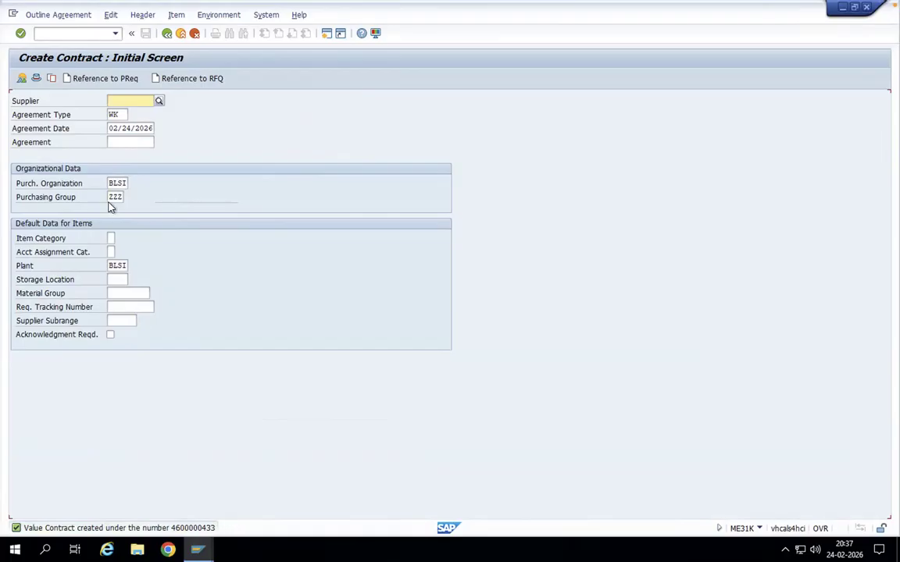
Step: Start a new purchase order in transaction ME21N with the document overview displayed
click(86, 33)
text(/nme21n)
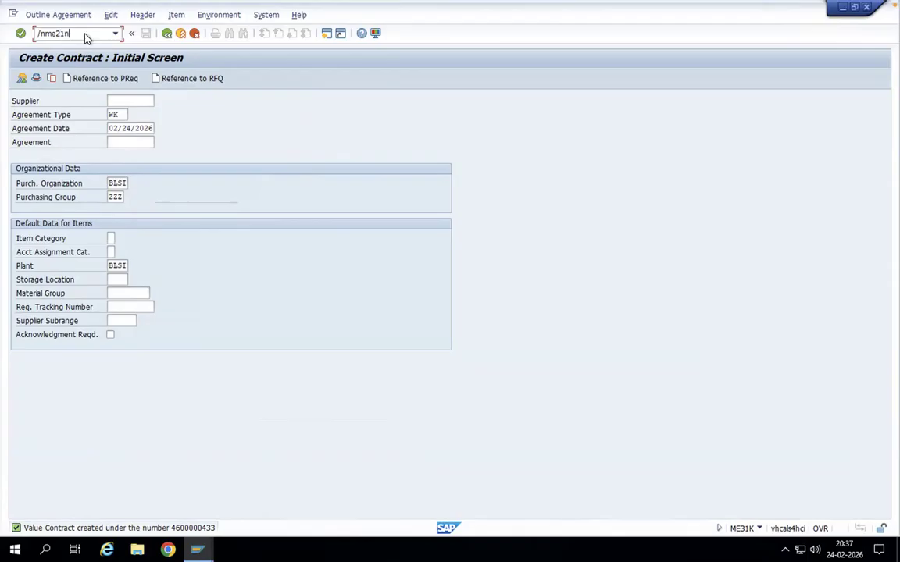
key(Return)
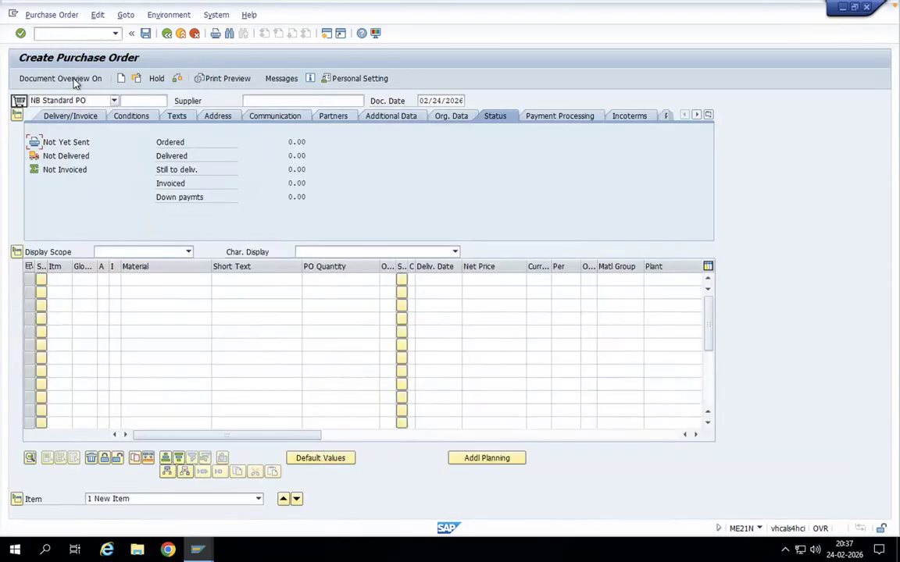
click(75, 79)
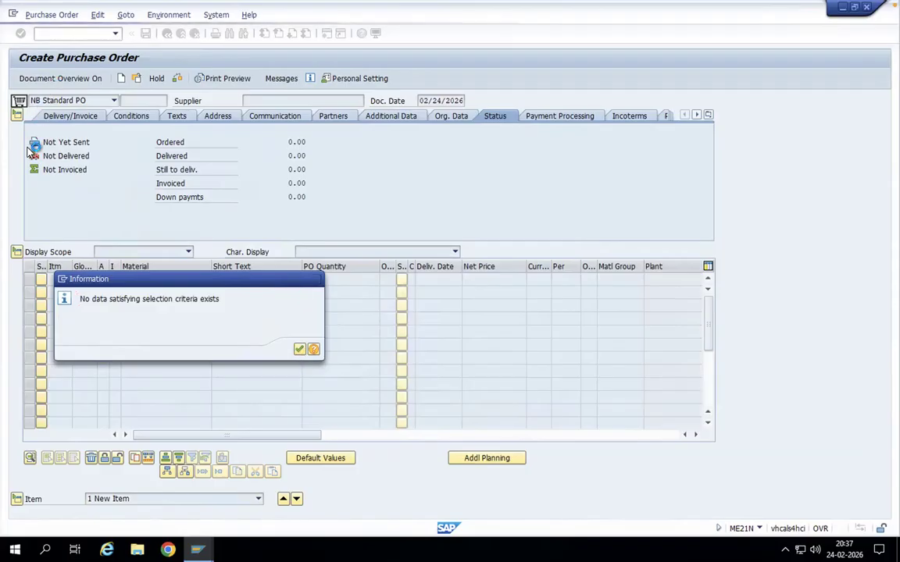
key(Return)
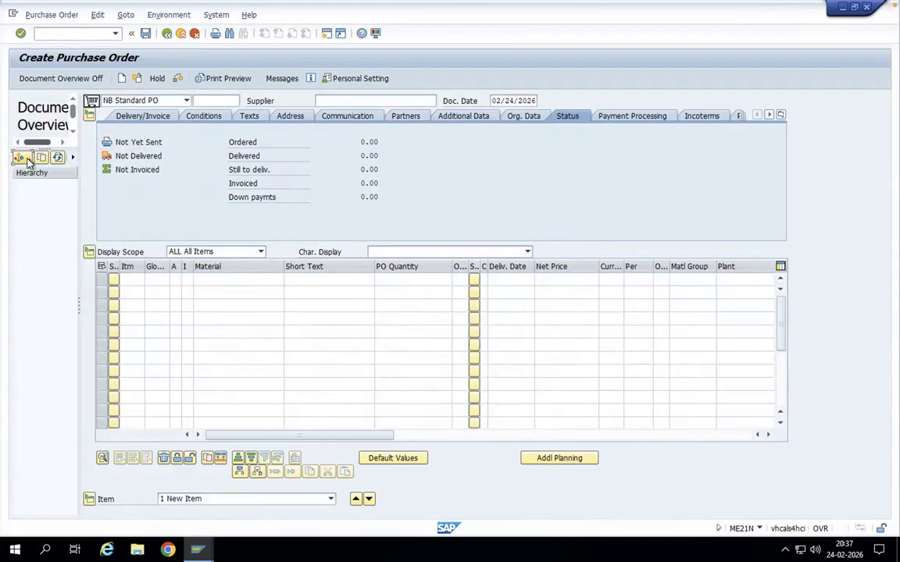
Step: Search the contracts for material IM-4 in the document overview, with the vendor and plant criteria cleared
click(27, 159)
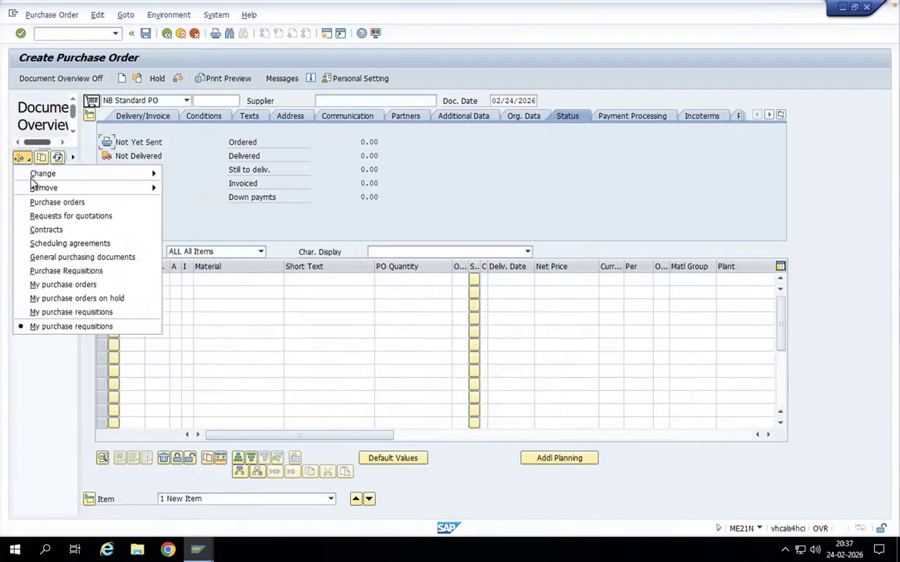
click(46, 230)
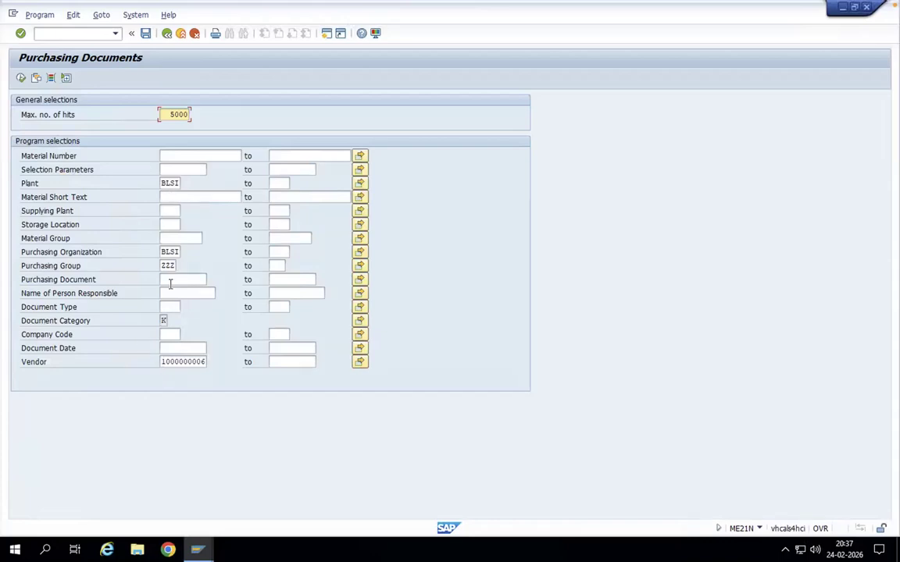
drag(162, 361, 235, 374)
key(Delete)
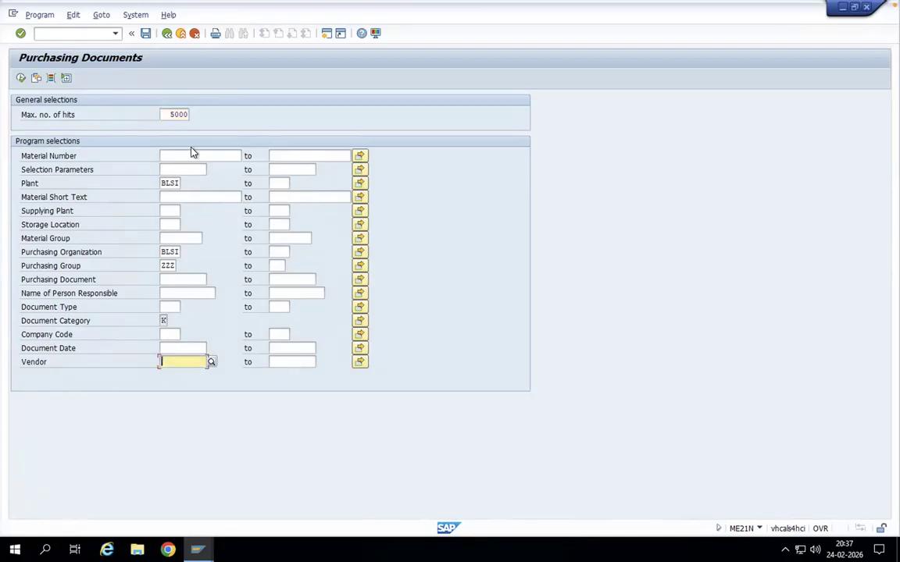
click(189, 154)
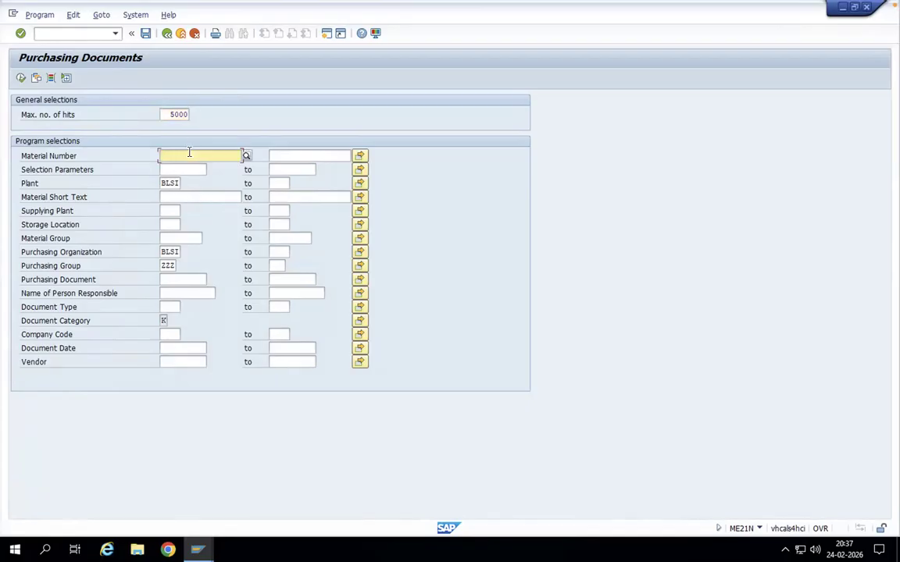
text(im-4)
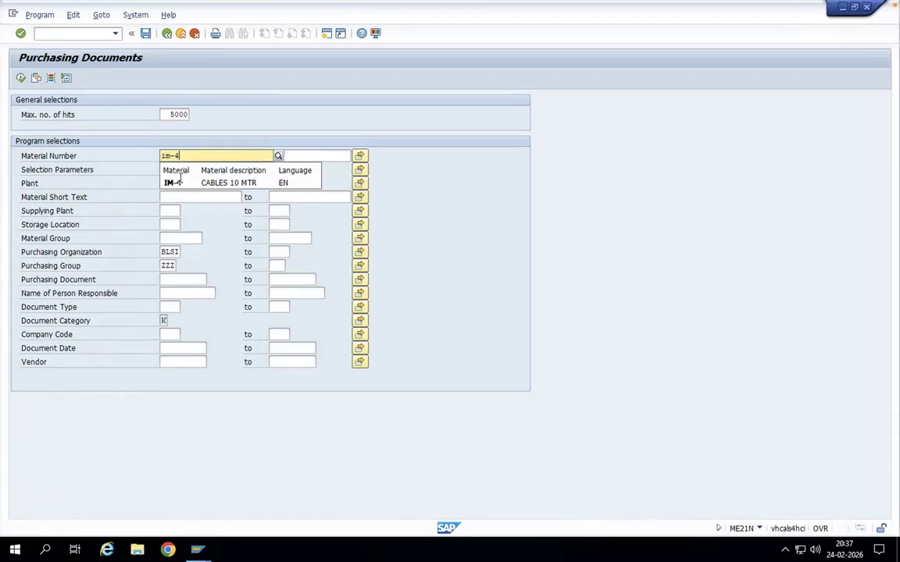
click(183, 184)
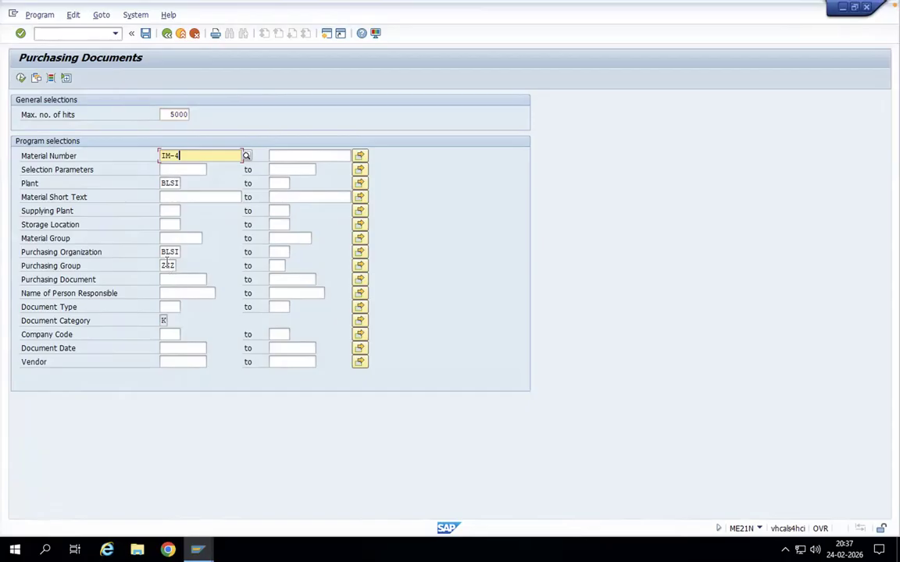
click(183, 183)
double_click(184, 183)
key(BackSpace)
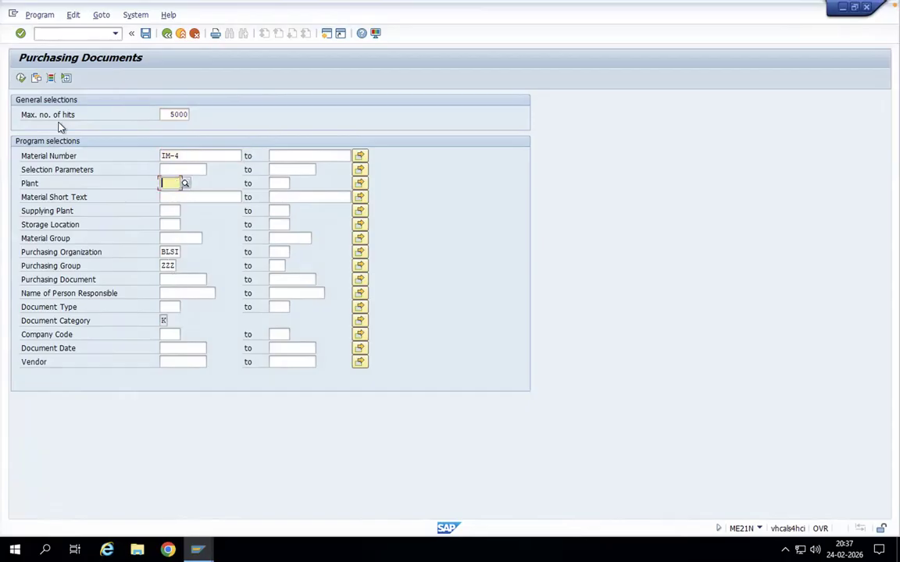
click(21, 78)
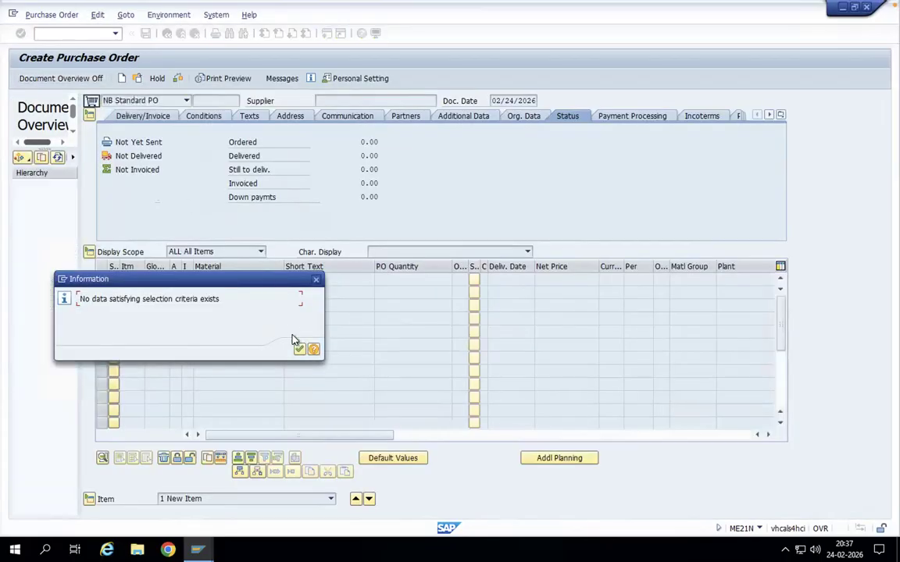
click(300, 350)
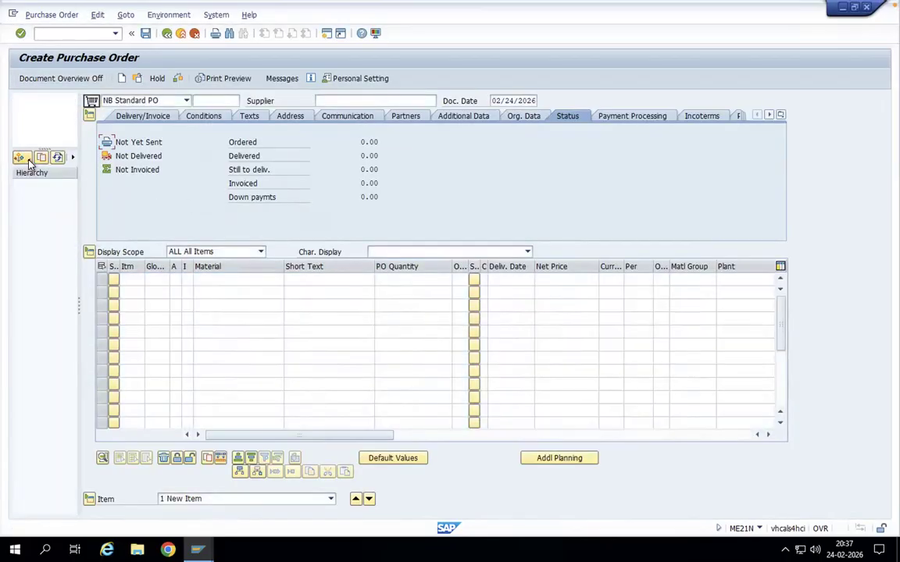
Step: List the contracts of document type WK in the document overview
click(20, 157)
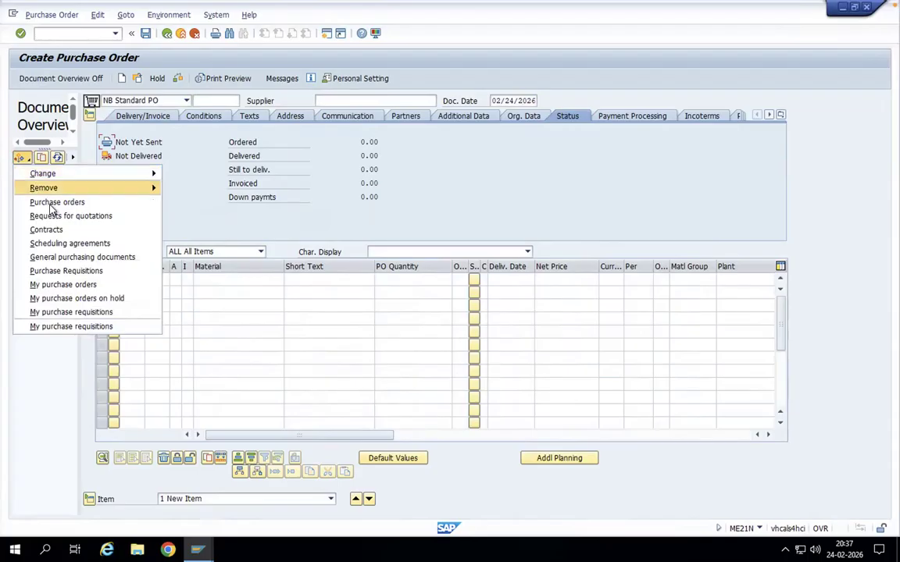
click(79, 228)
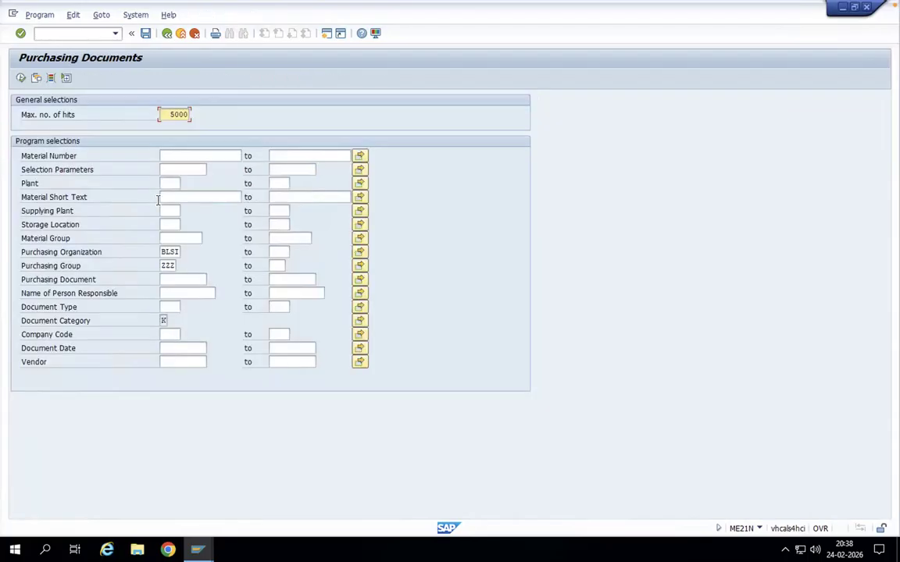
click(163, 155)
click(170, 306)
text(wk)
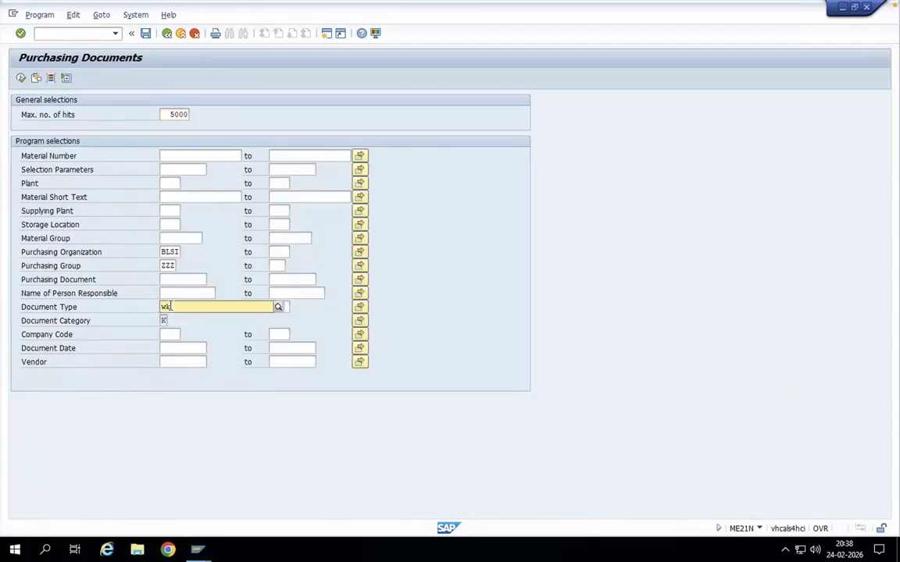
click(179, 334)
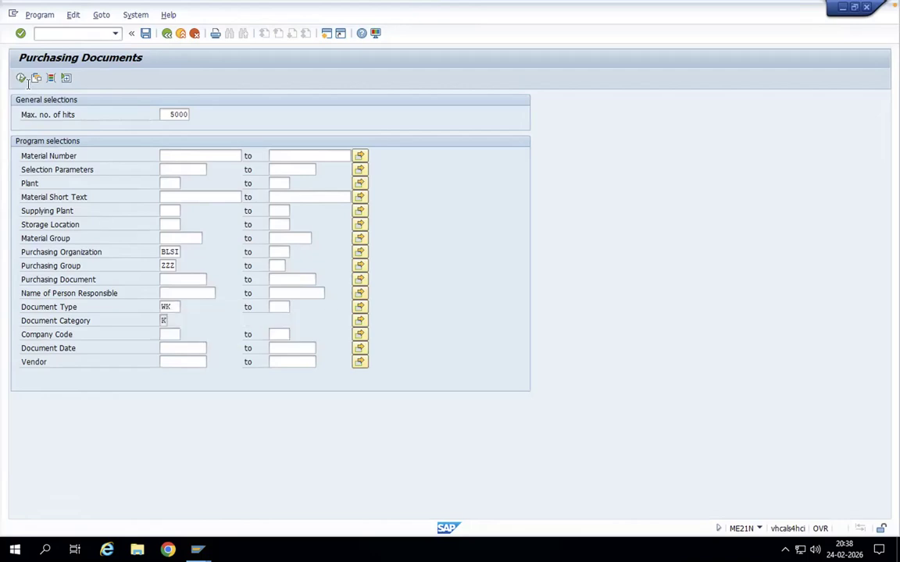
click(22, 79)
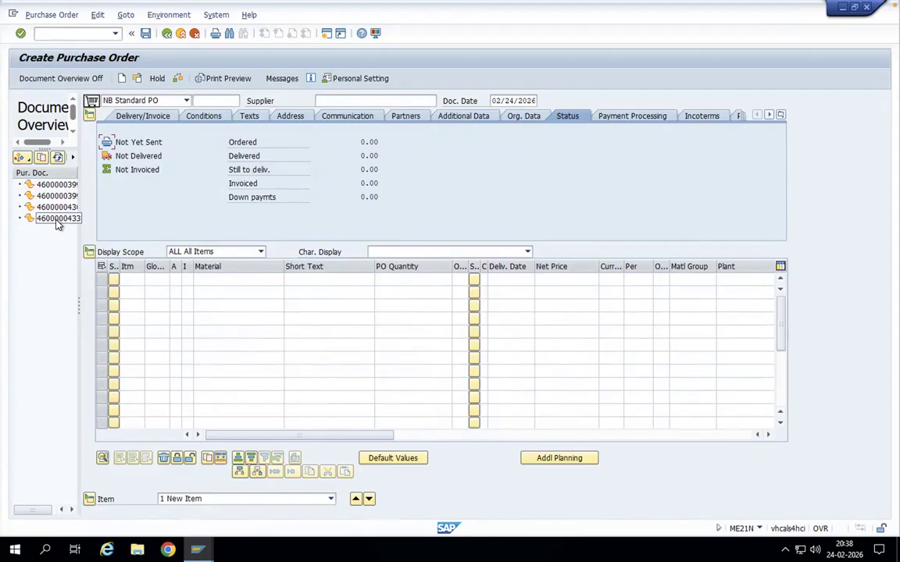
Step: Adopt the newly created value contract into the purchase order and set item 10's material to IM-4
click(63, 219)
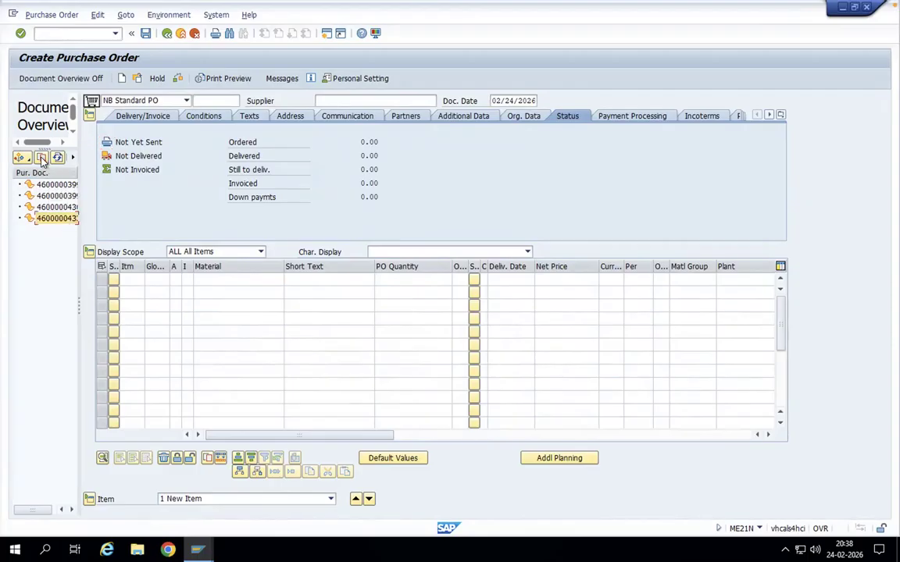
click(45, 157)
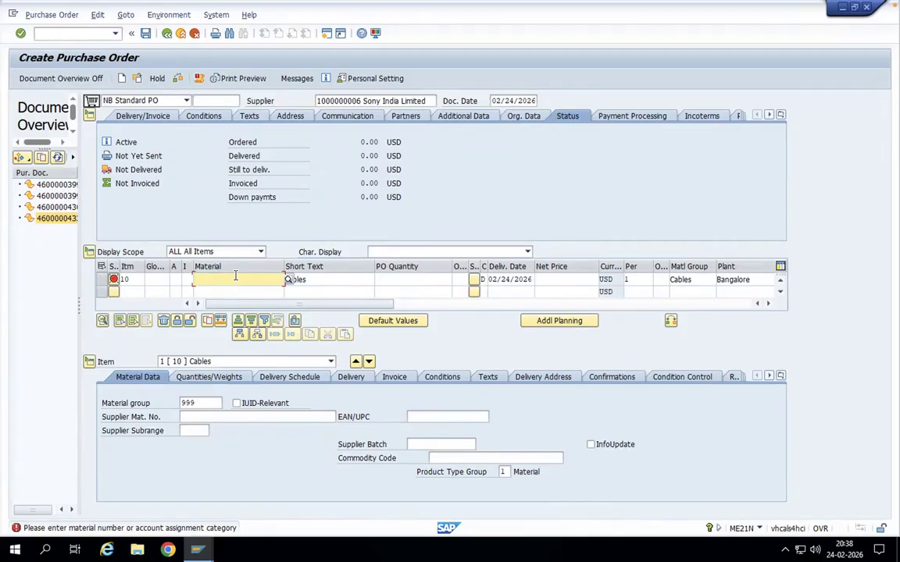
text(im-)
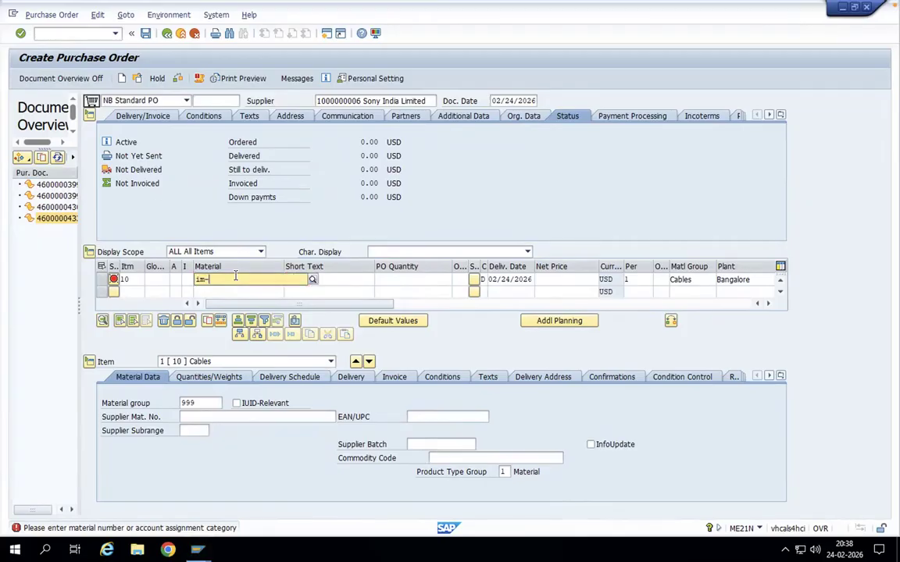
text(4)
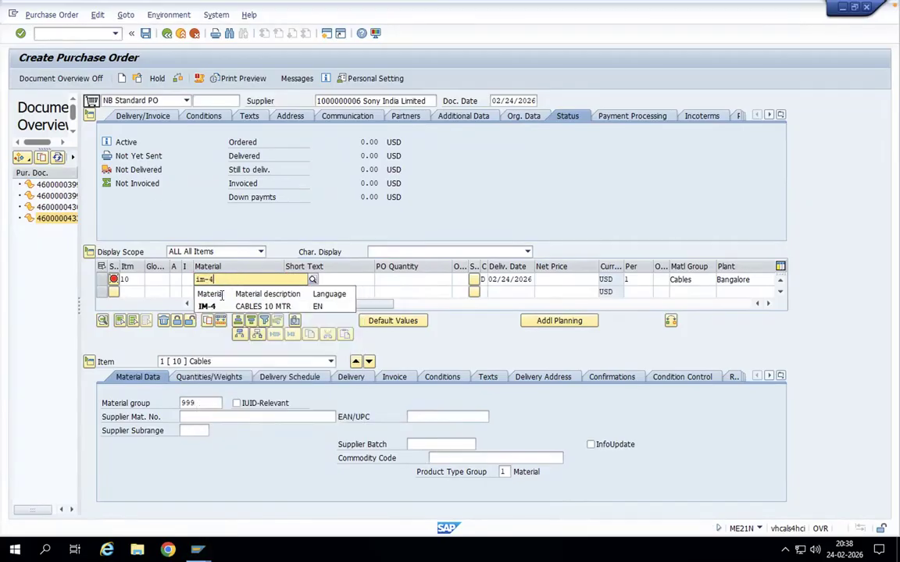
click(215, 308)
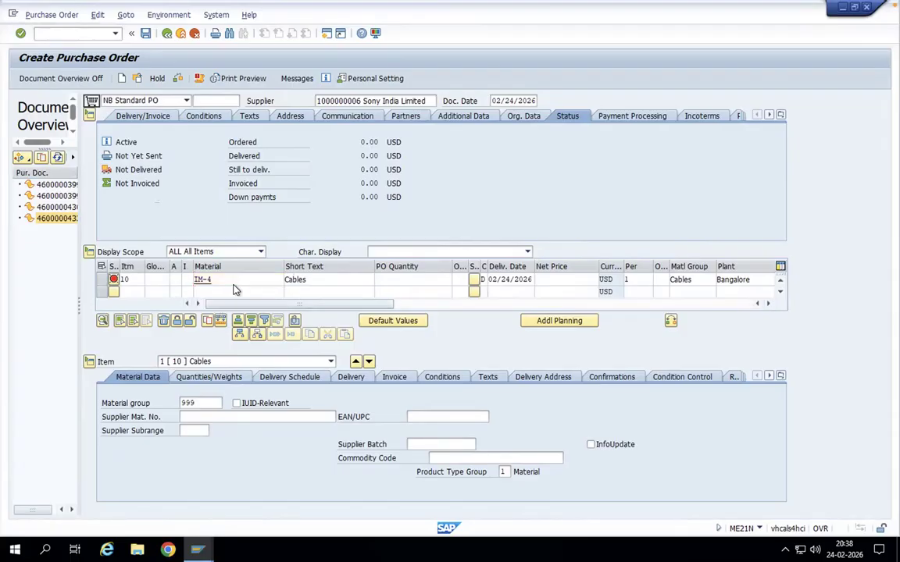
key(Return)
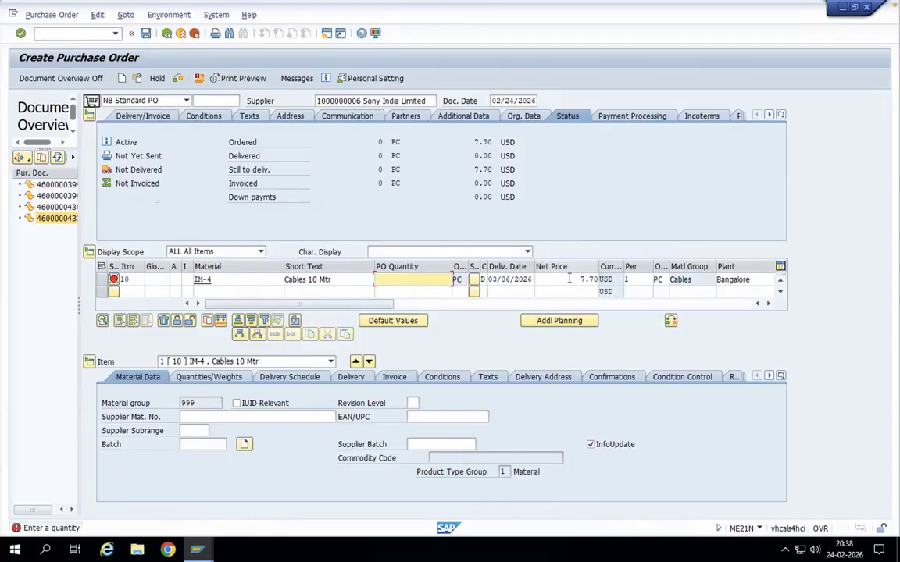
Step: Set item 10's PO quantity to 100 PC and turn off evaluated receipt settlement (ERS) in its invoice data
drag(580, 279, 615, 279)
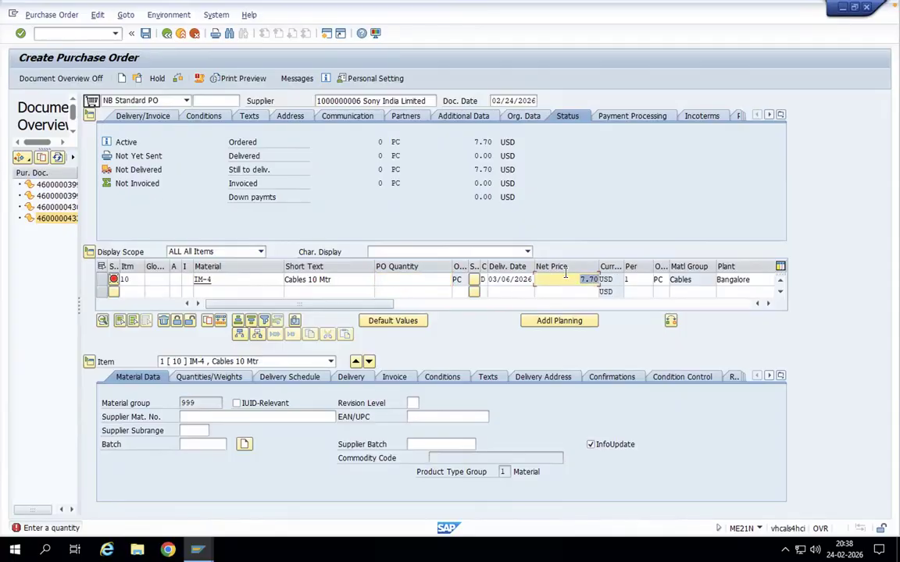
click(392, 279)
text(100)
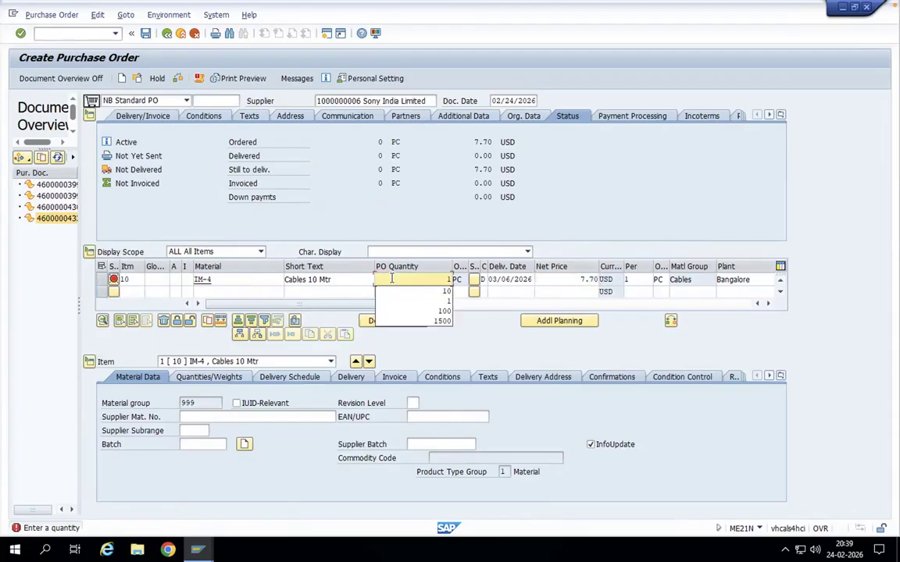
key(Return)
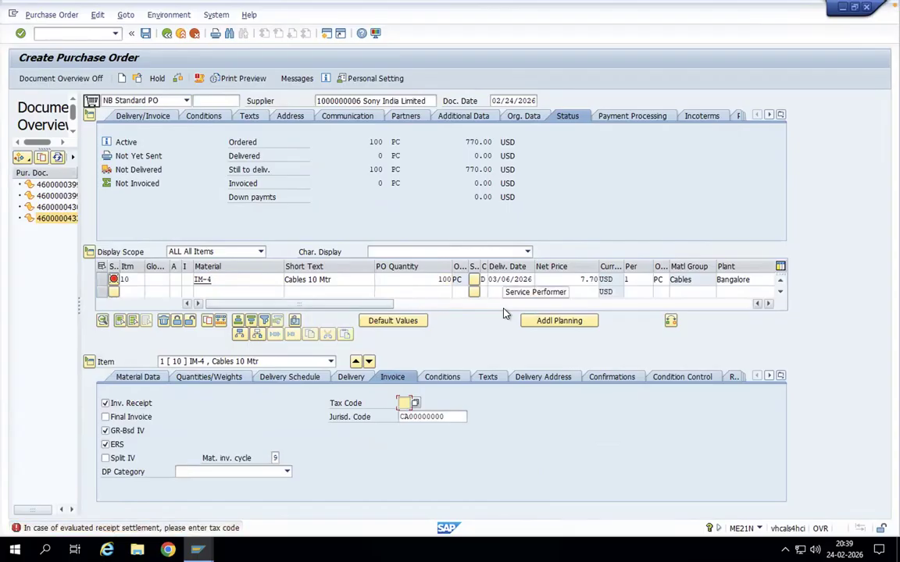
click(105, 445)
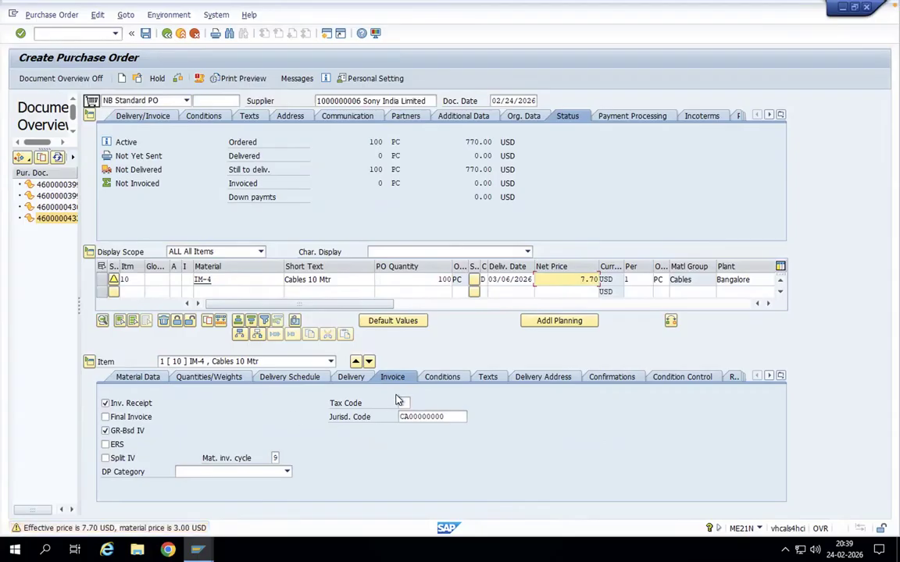
Step: Check the outline agreement number and contract item referenced by purchase order item 10 in the item overview
click(770, 304)
click(769, 305)
click(769, 305)
click(769, 304)
click(769, 305)
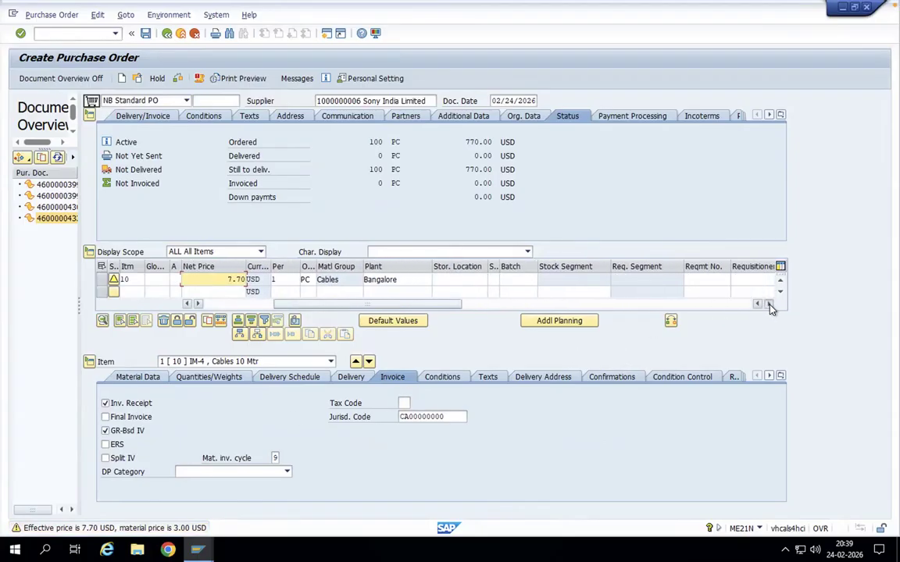
click(769, 305)
click(769, 305)
click(770, 305)
click(769, 305)
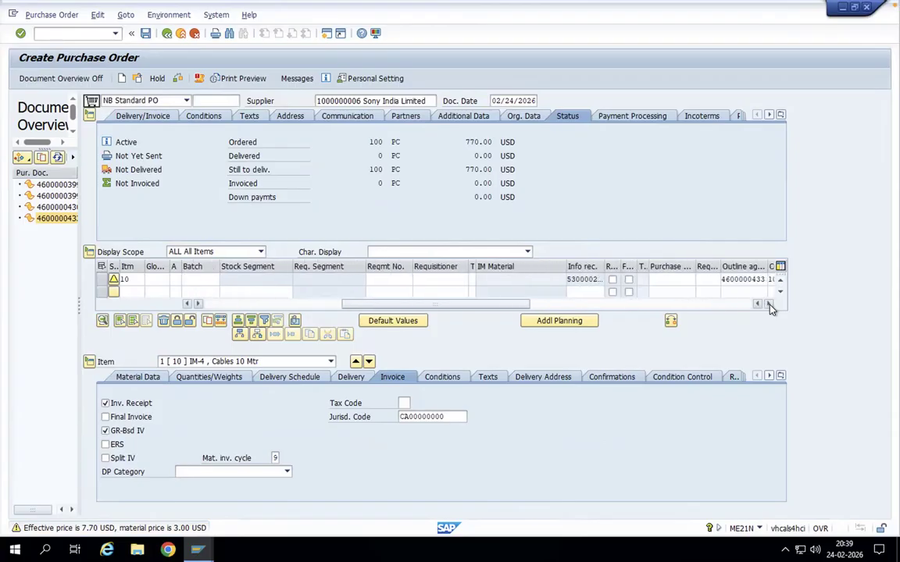
click(769, 304)
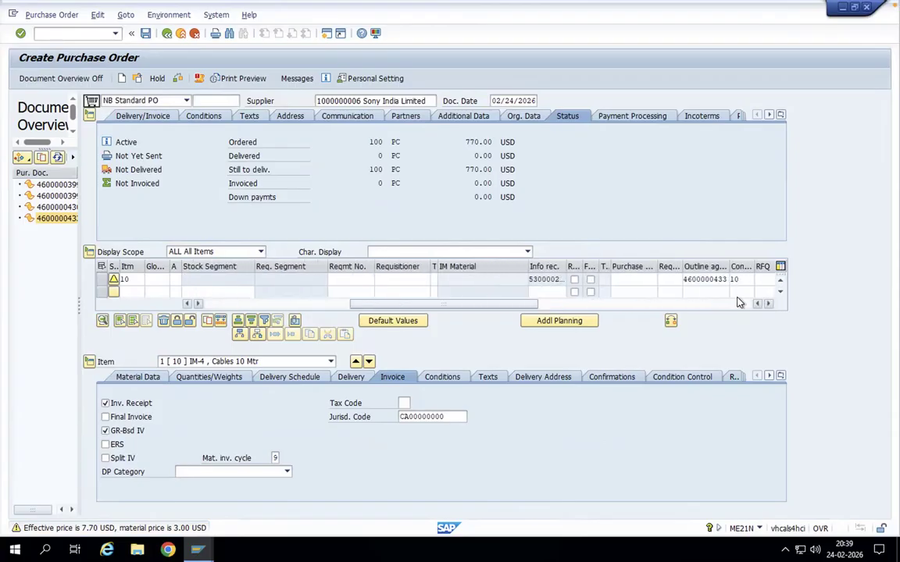
double_click(685, 279)
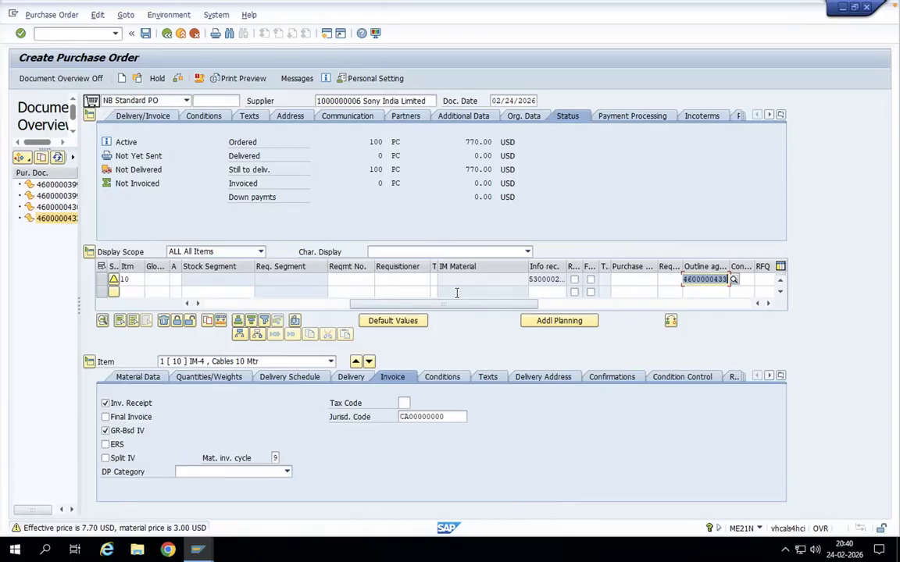
Step: Save the standard purchase order for 100 PC of IM-4
click(190, 305)
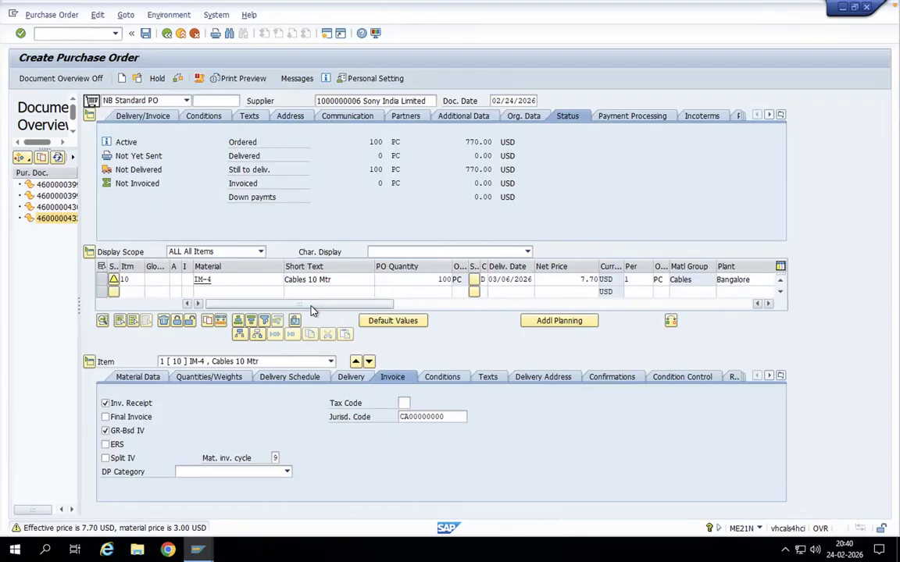
click(146, 35)
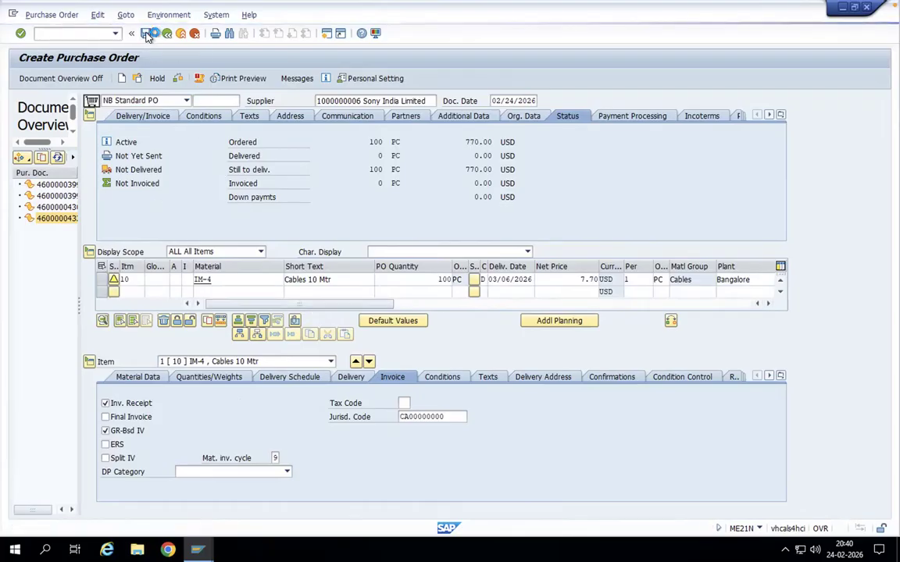
Step: Open the newly created value contract's item overview with transaction ME32K
click(78, 34)
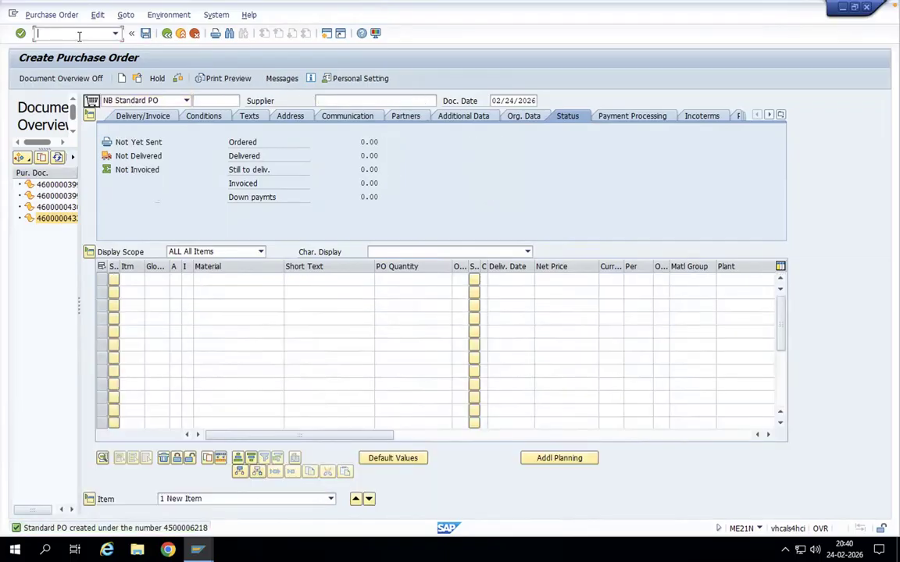
text(/nme32k)
key(Return)
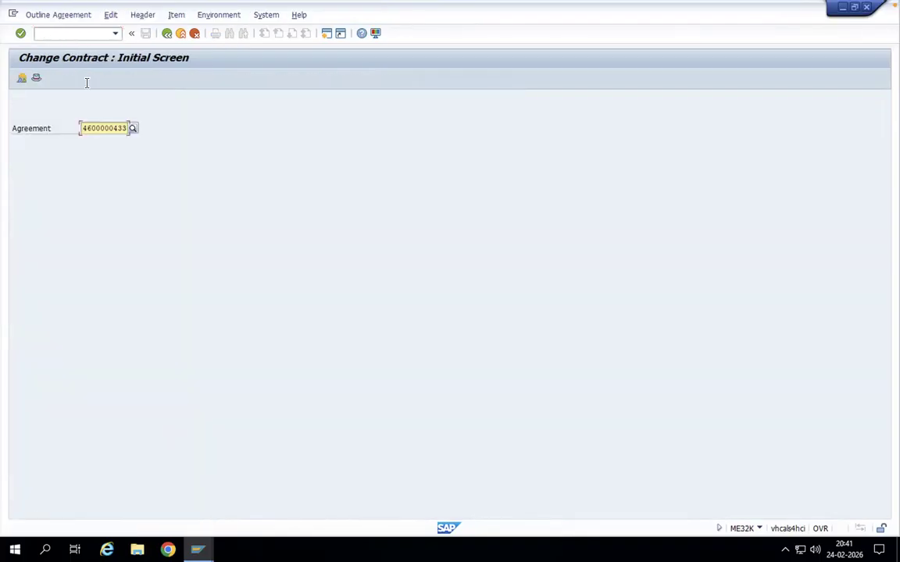
key(Return)
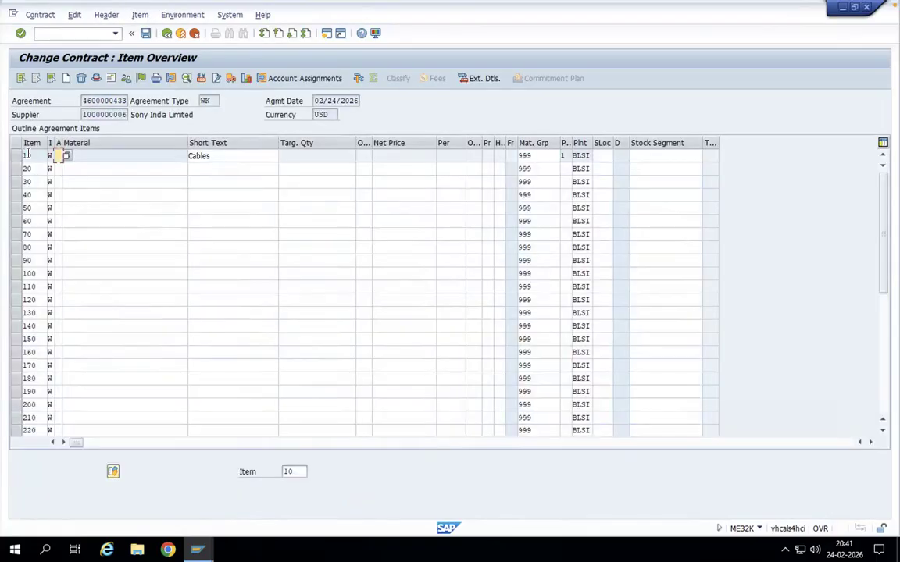
Step: Review the release documentation in the statistics of contract item 10 (Cables), and return to the Change Contract initial screen
click(17, 156)
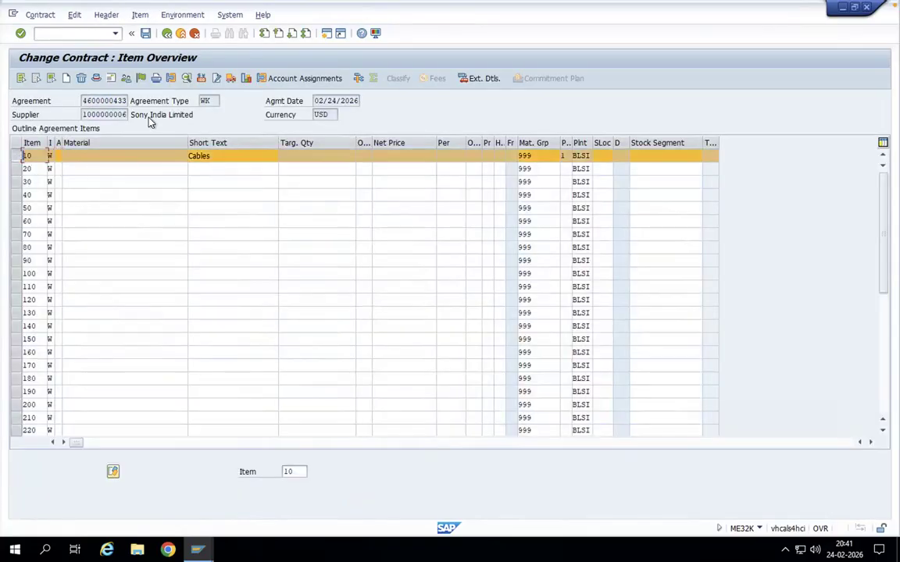
click(147, 15)
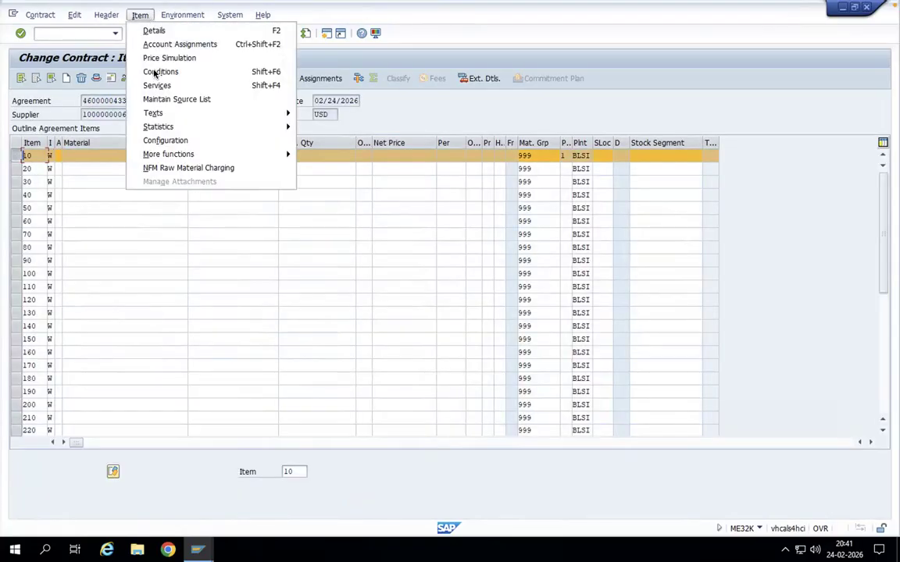
mouse_move(156, 127)
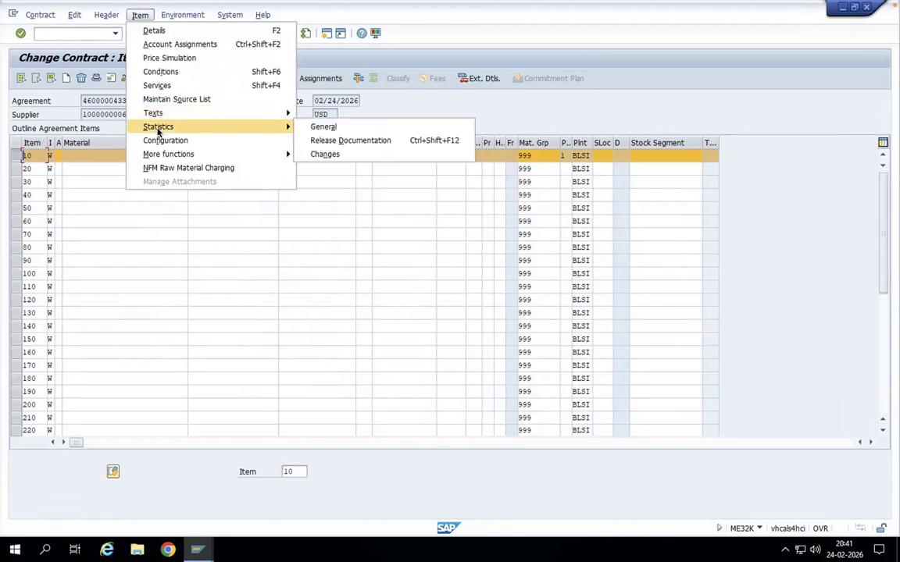
click(339, 140)
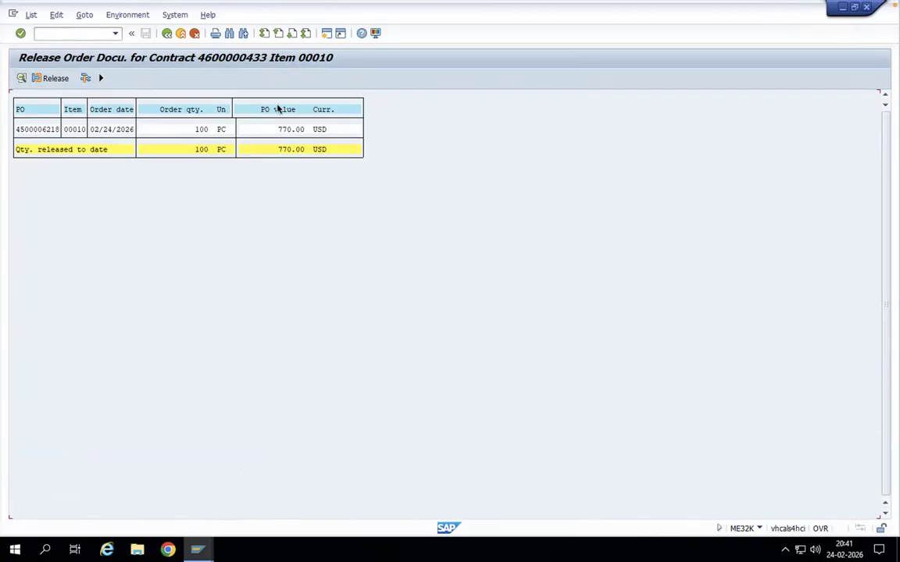
click(167, 33)
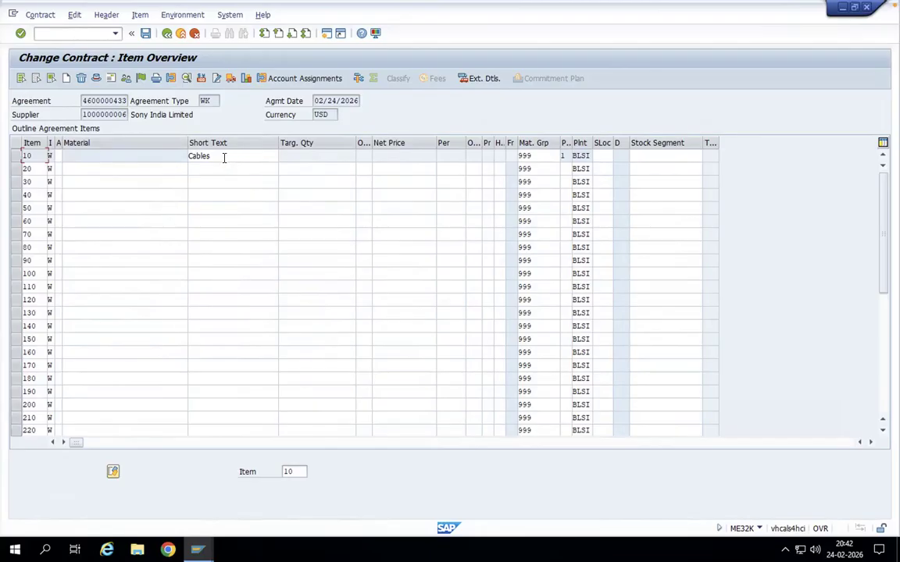
drag(220, 156, 170, 156)
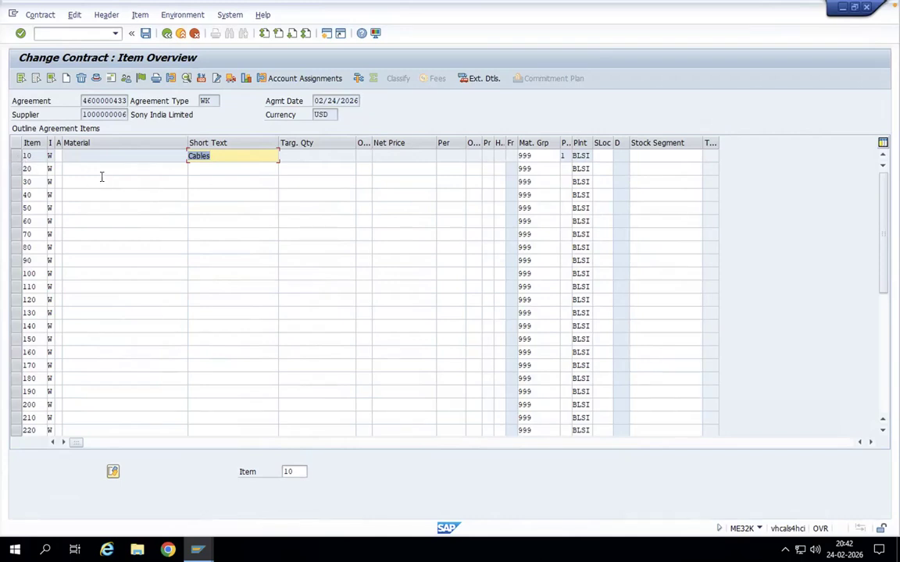
click(167, 34)
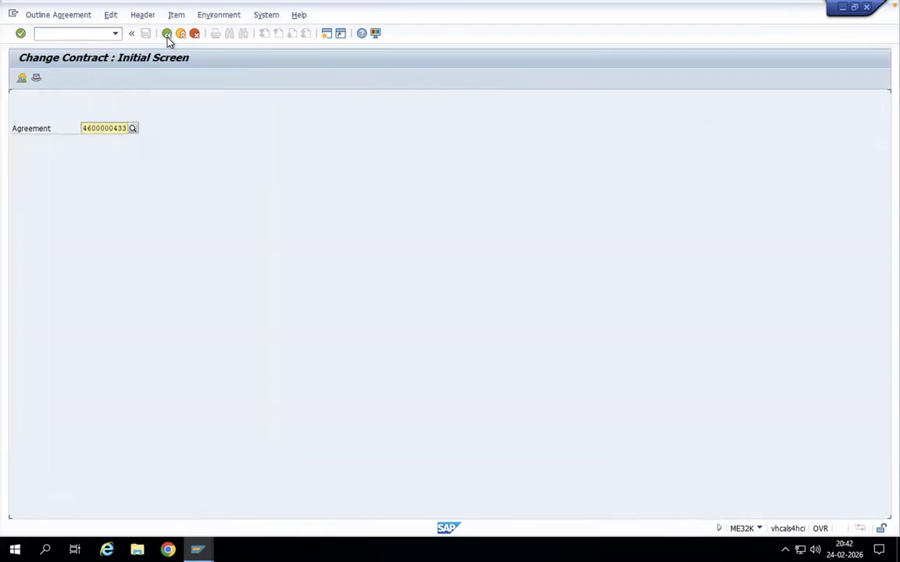